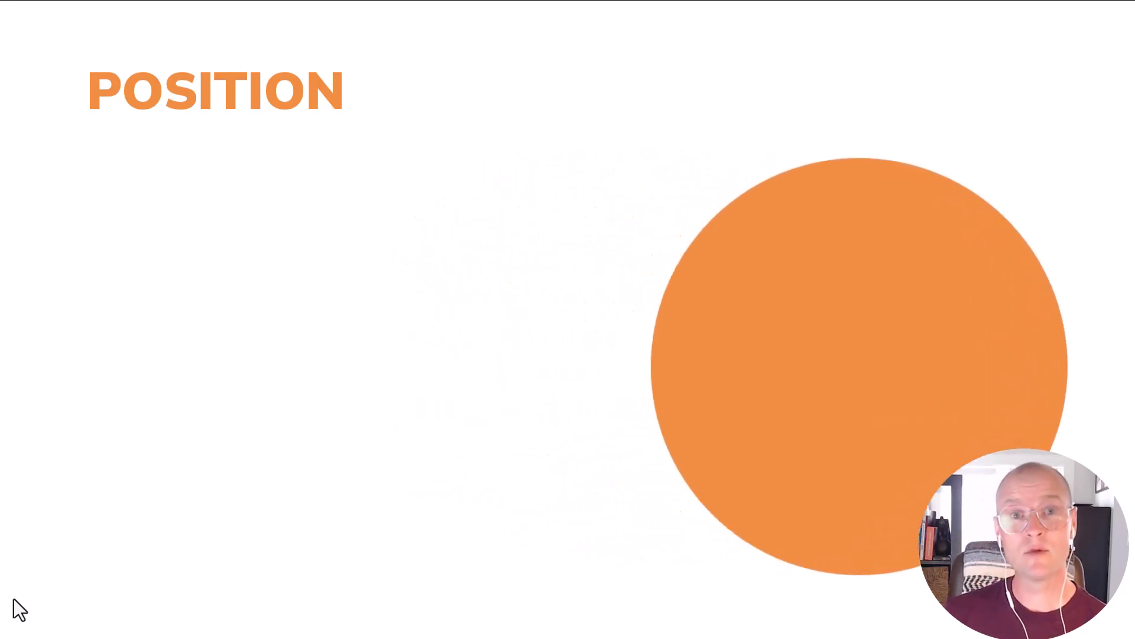
Step: Advance the slideshow through the POSITION morph slides
{"action": "key", "text": "Right"}
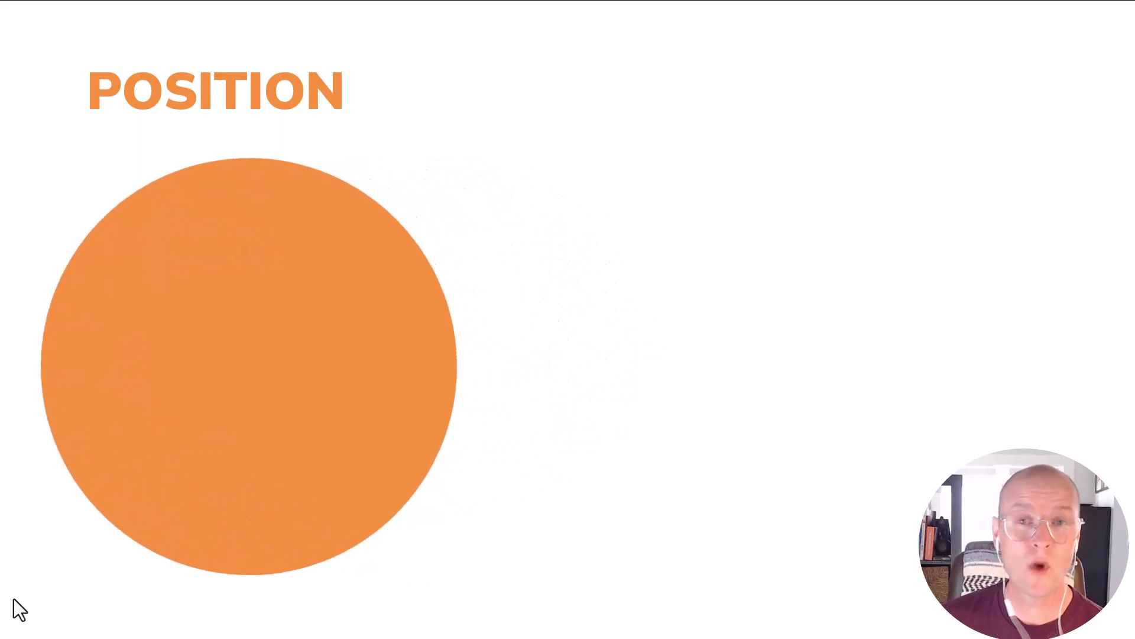
{"action": "key", "text": "Right"}
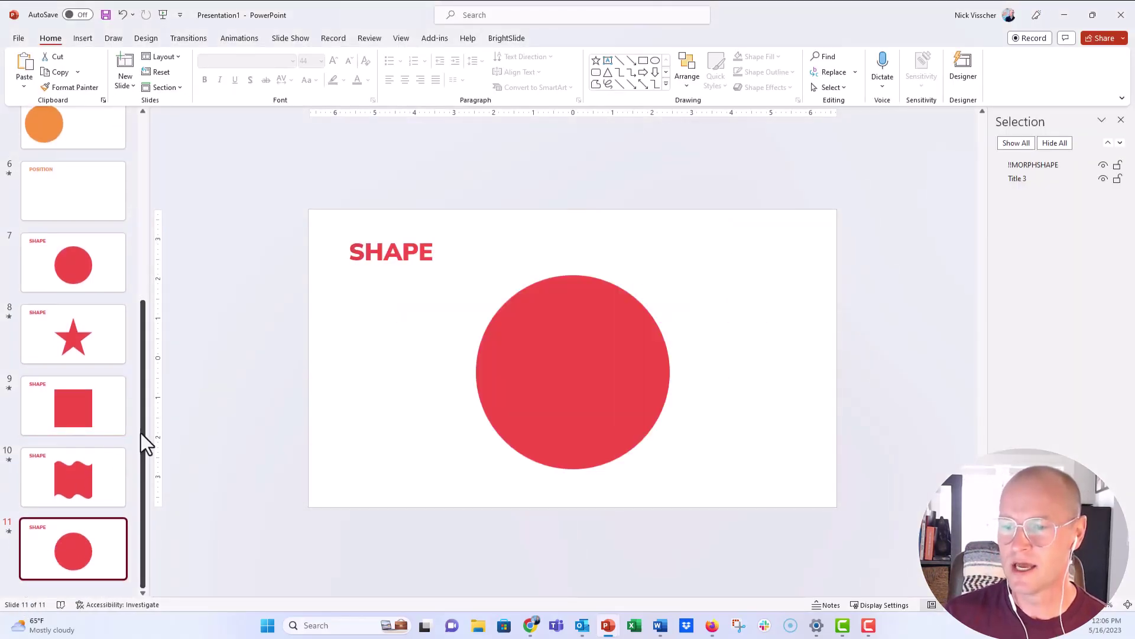
Step: Add a Blank-layout slide 12 after slide 11
{"action": "left_click", "coordinate": [91, 587]}
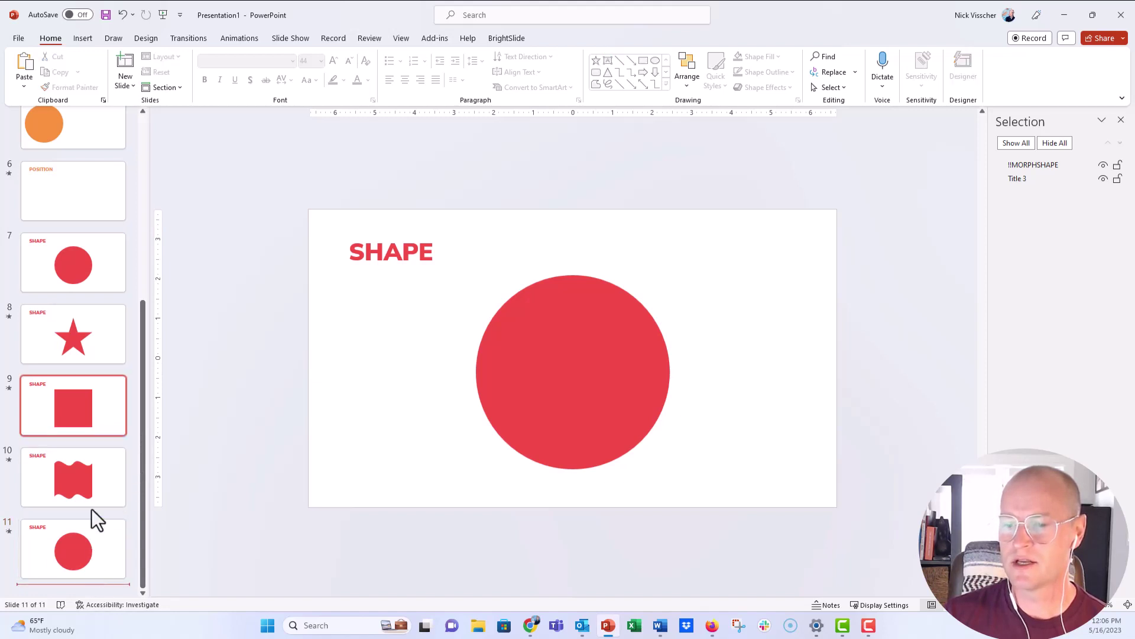
{"action": "scroll", "coordinate": [92, 411], "scroll_direction": "up", "scroll_amount": 2}
{"action": "scroll", "coordinate": [92, 410], "scroll_direction": "down", "scroll_amount": 2}
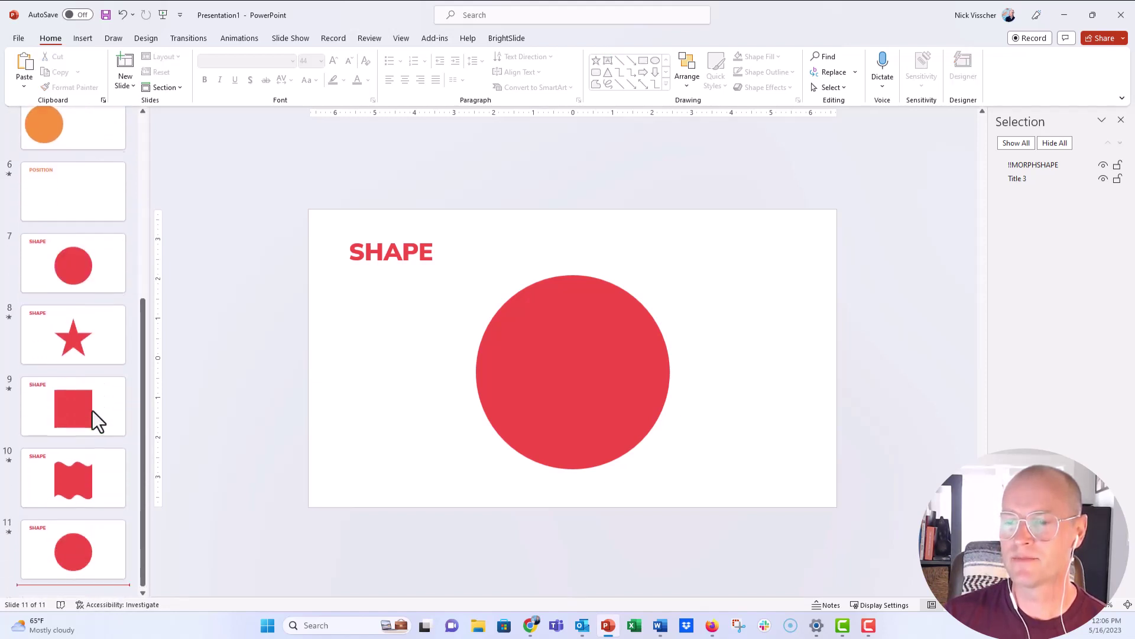
{"action": "left_click", "coordinate": [130, 91]}
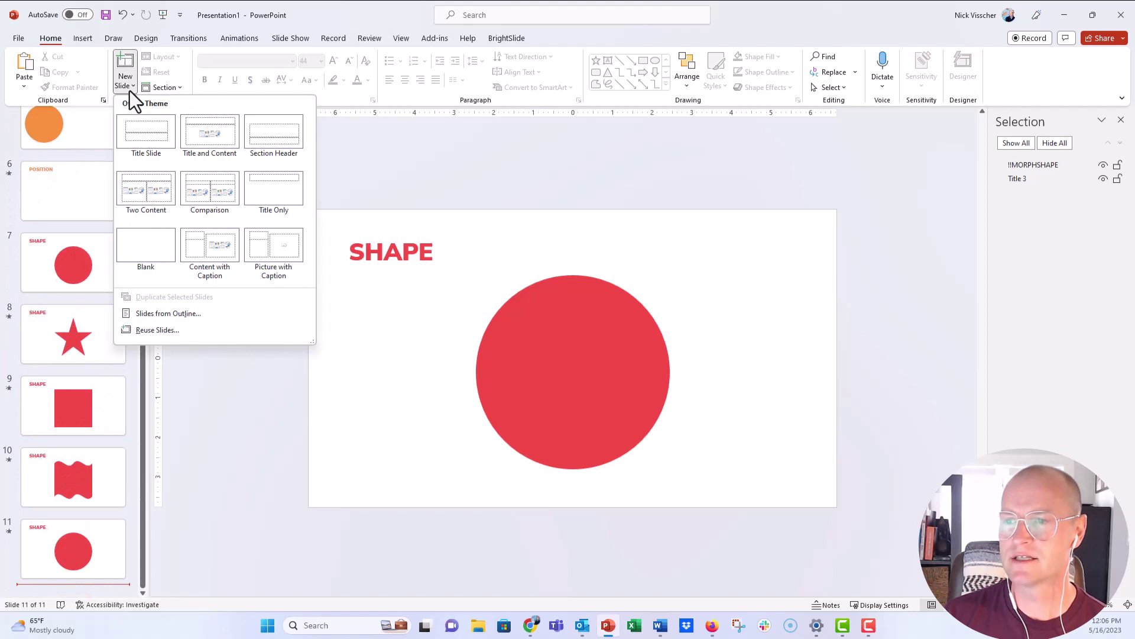
{"action": "left_click", "coordinate": [144, 236]}
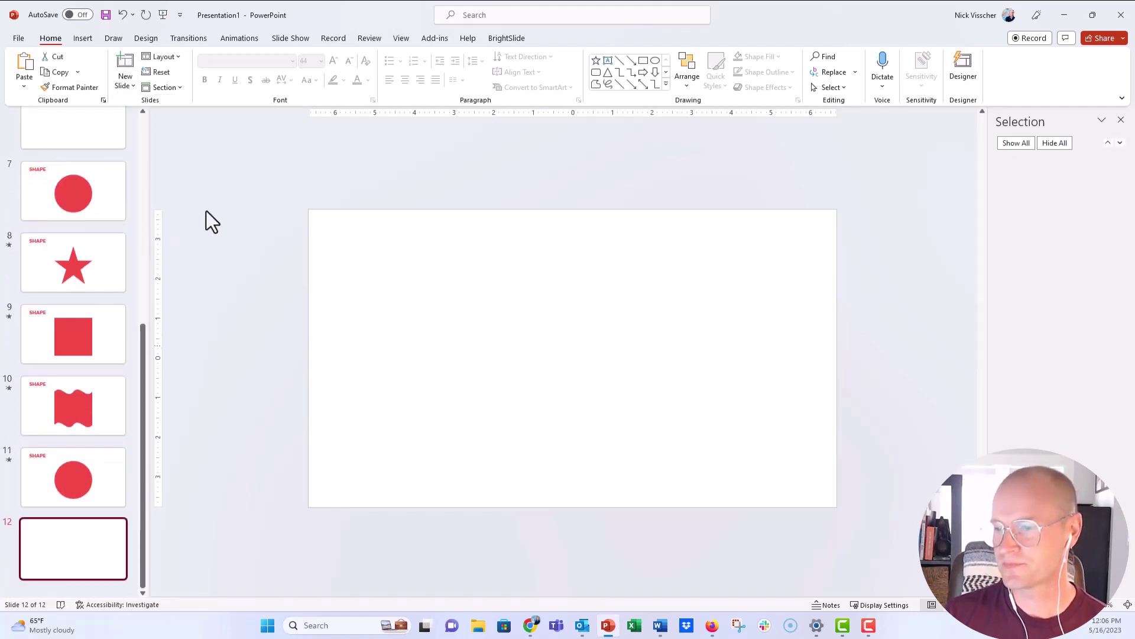
{"action": "left_click", "coordinate": [249, 193]}
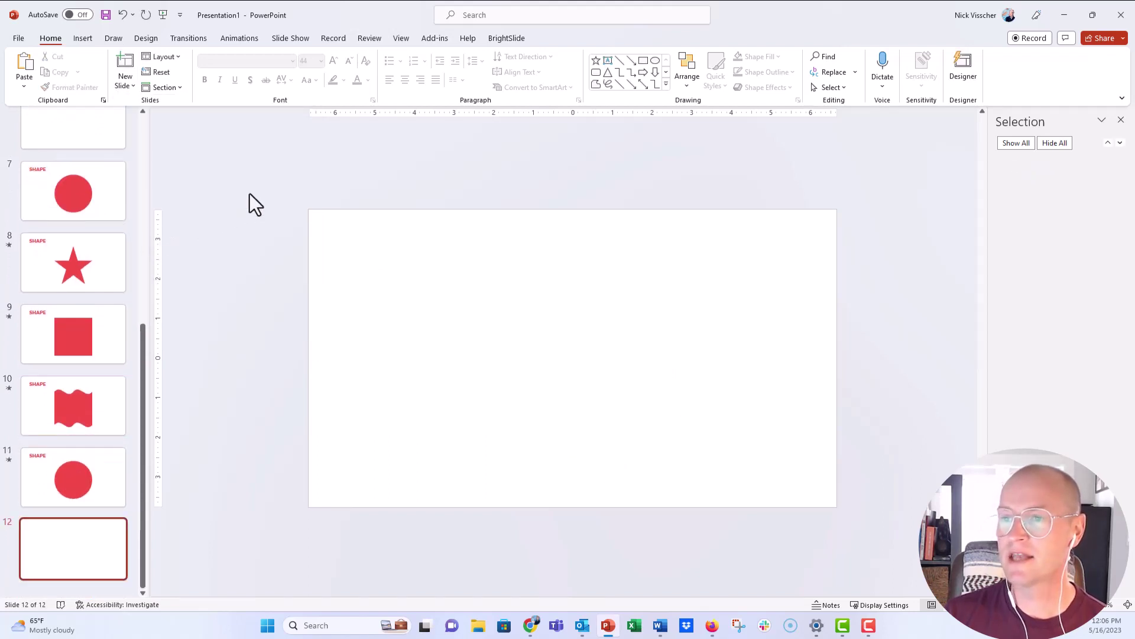
Step: Insert a small 1-inch blue oval circle and centre it on slide 12
{"action": "left_click", "coordinate": [83, 39]}
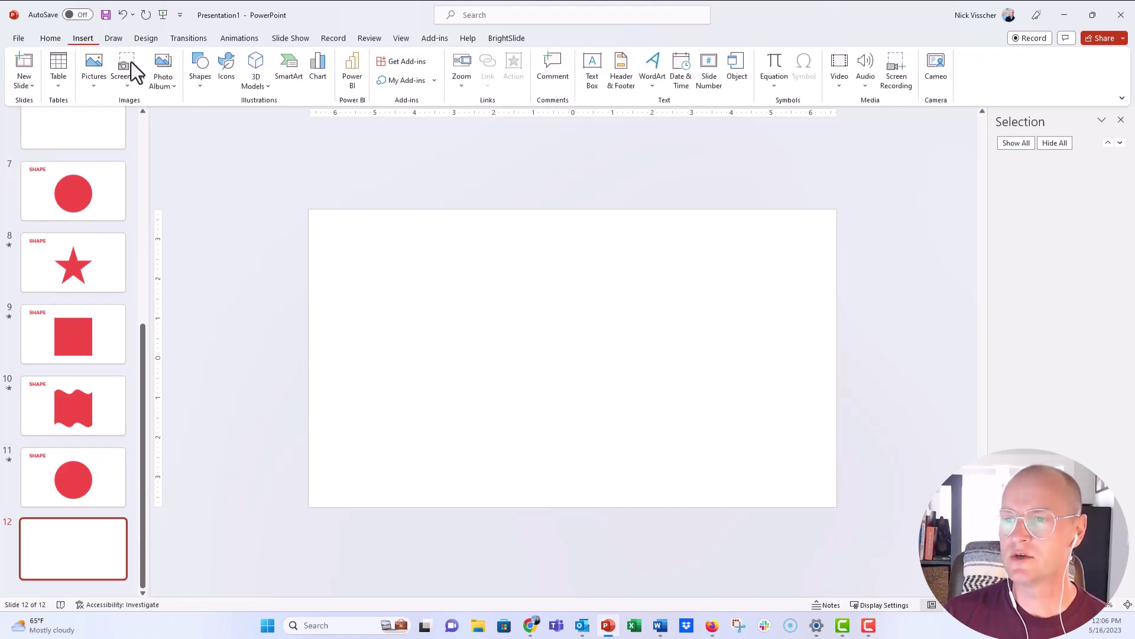
{"action": "left_click", "coordinate": [199, 89]}
{"action": "left_click", "coordinate": [254, 118]}
{"action": "left_click", "coordinate": [449, 305]}
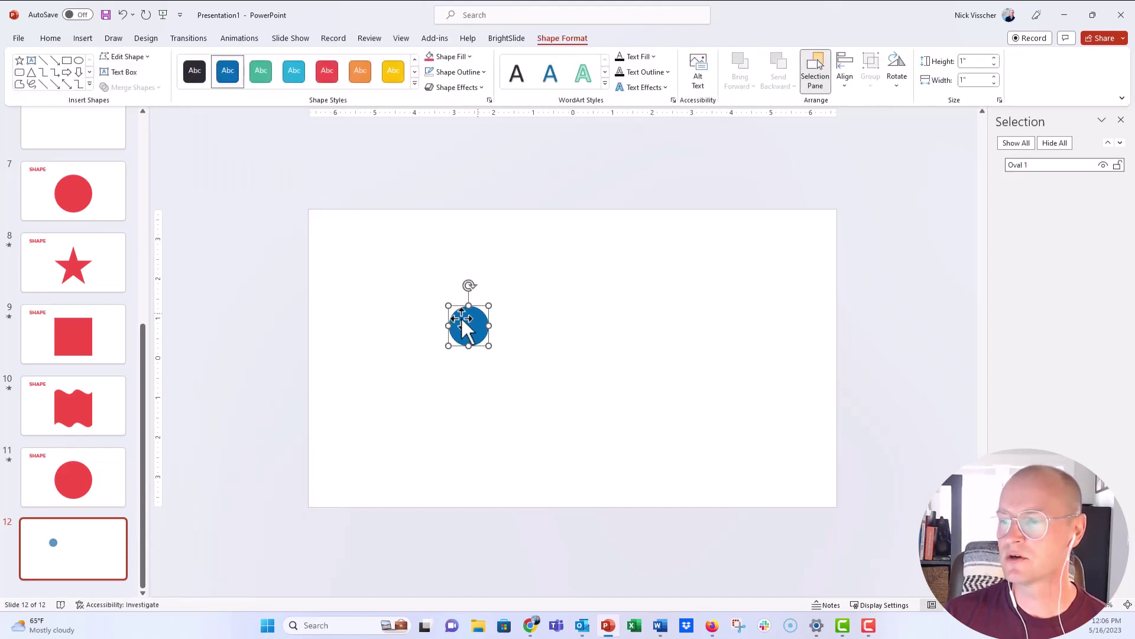
{"action": "left_click_drag", "start_coordinate": [473, 330], "coordinate": [578, 362]}
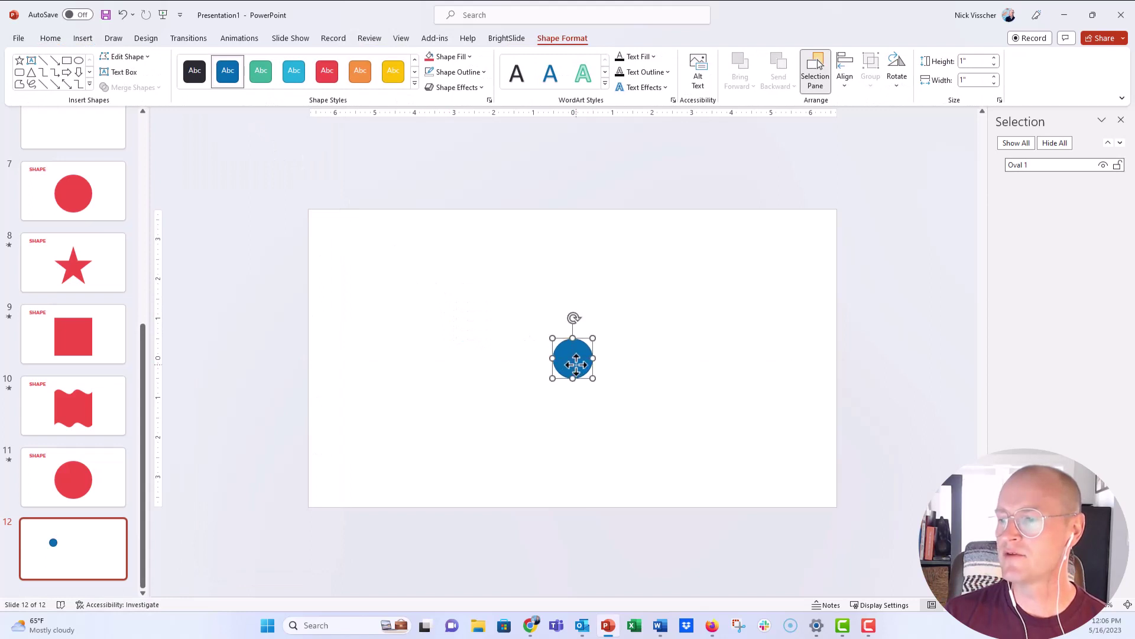
{"action": "left_click", "coordinate": [273, 372]}
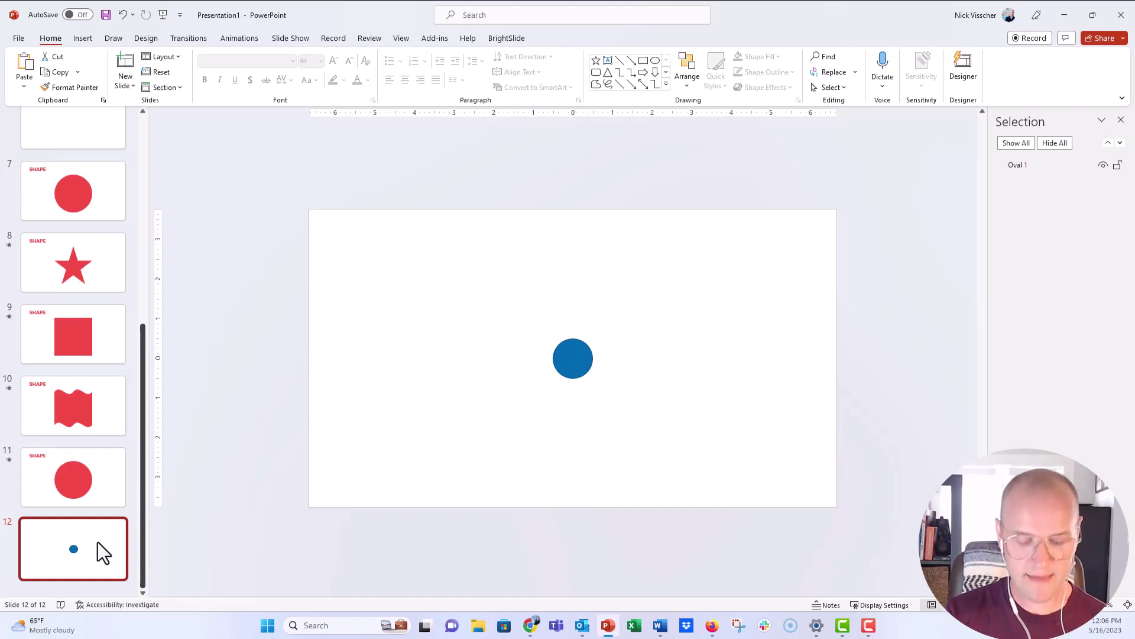
Step: Duplicate slide 12 as slide 13 and give it a Morph transition
{"action": "key", "text": "ctrl+d"}
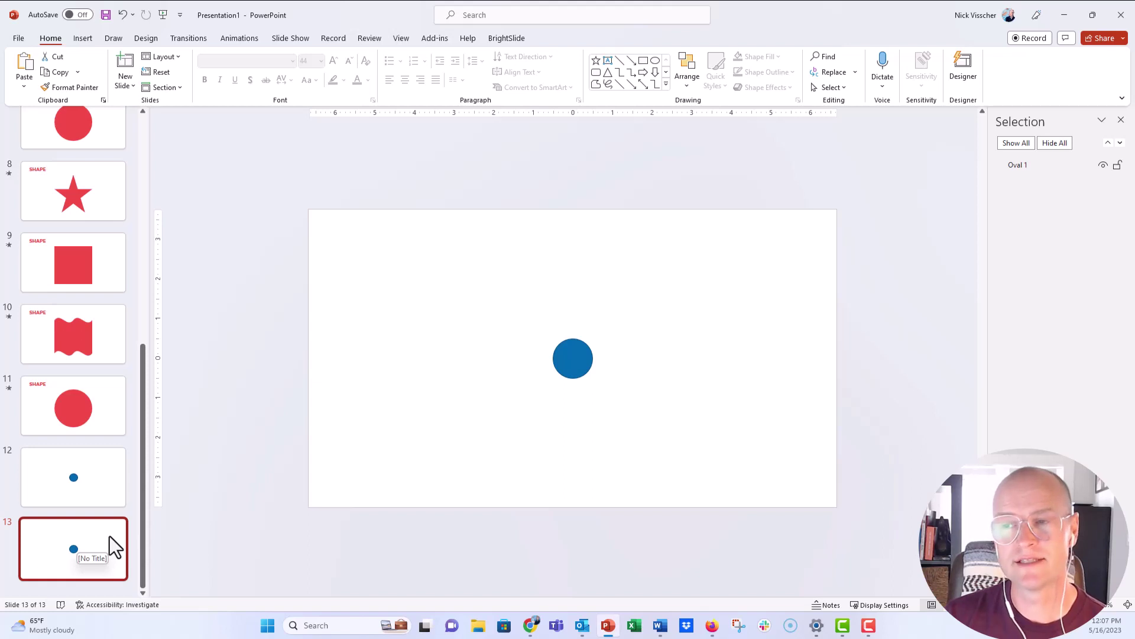
{"action": "left_click", "coordinate": [201, 41]}
{"action": "left_click", "coordinate": [140, 83]}
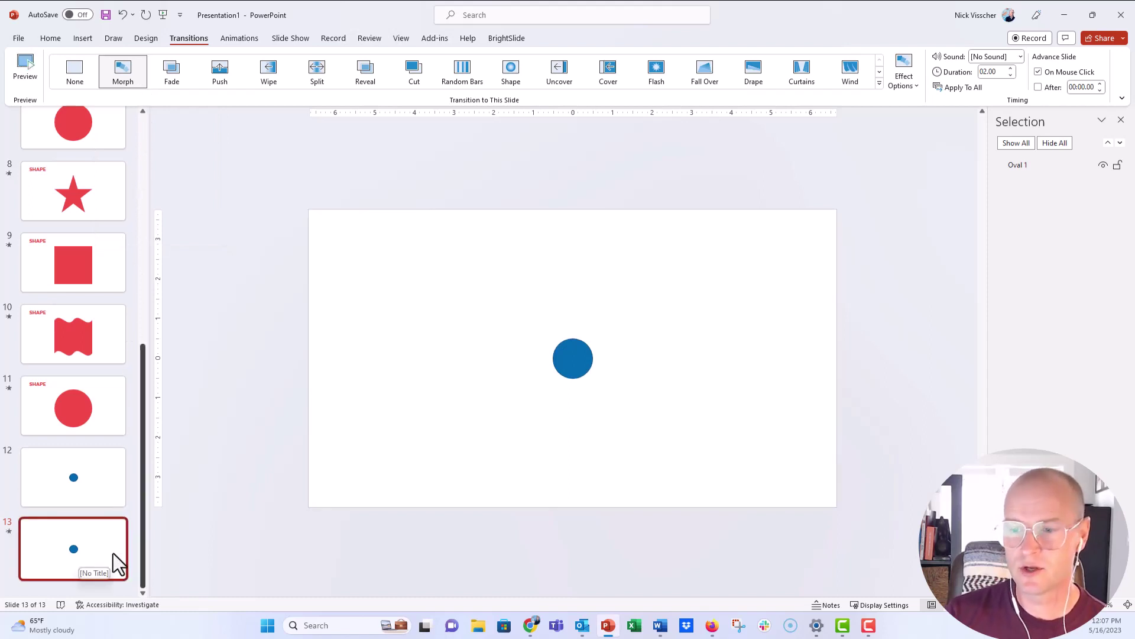
Step: Enlarge the blue circle on slide 13 to a moderate size and recentre it
{"action": "left_click", "coordinate": [572, 368]}
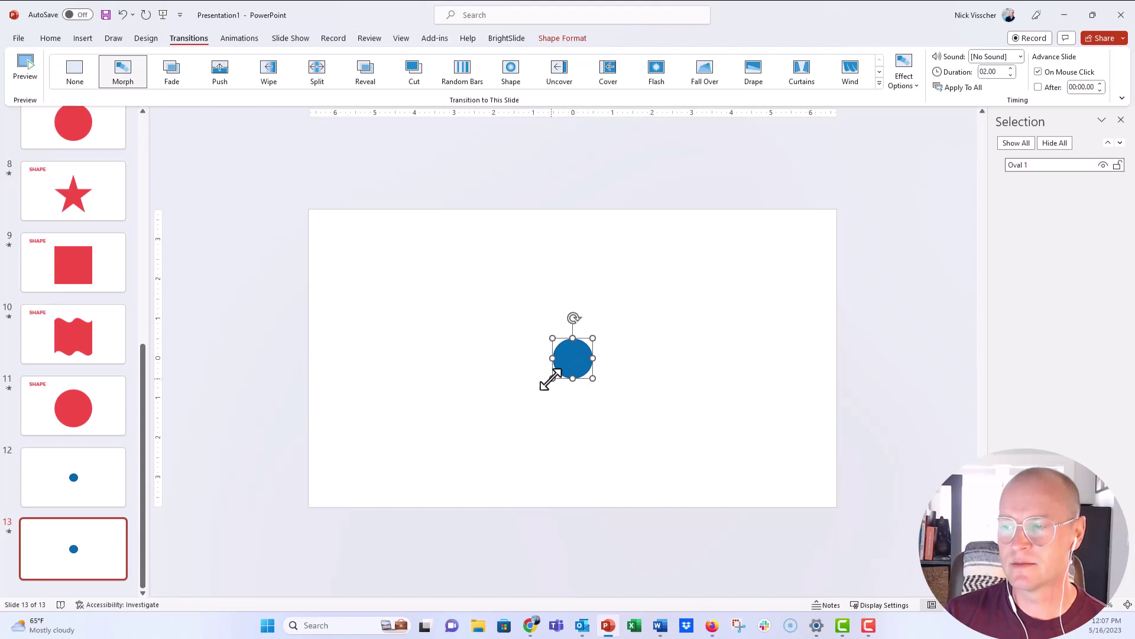
{"action": "left_click_drag", "start_coordinate": [552, 378], "coordinate": [279, 527]}
{"action": "left_click_drag", "start_coordinate": [335, 502], "coordinate": [514, 340]}
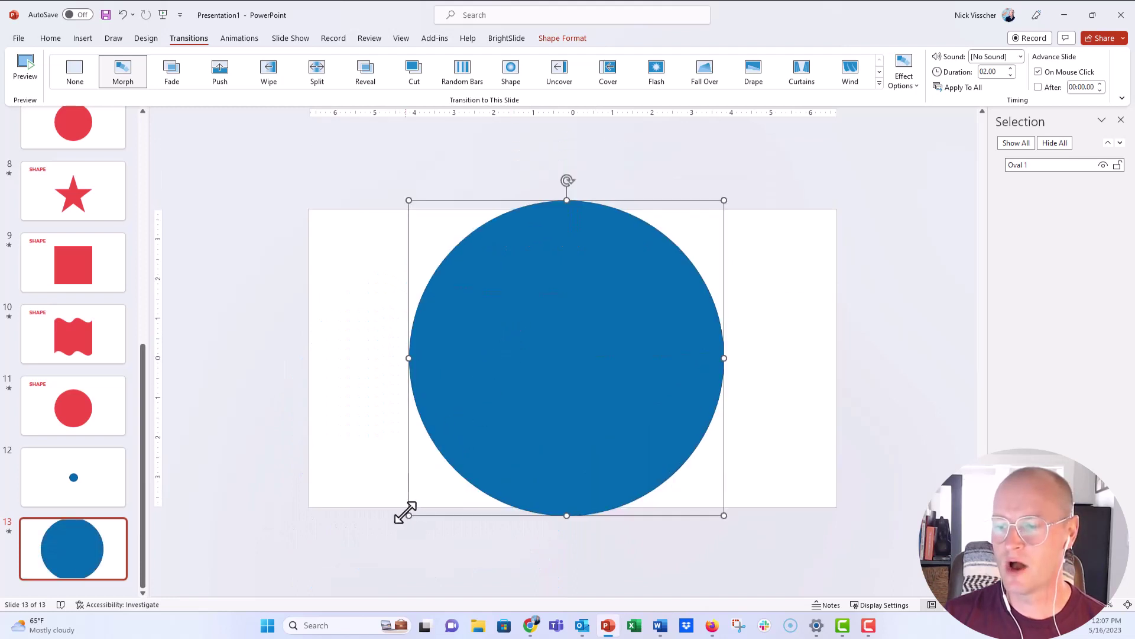
{"action": "left_click_drag", "start_coordinate": [408, 515], "coordinate": [477, 447]}
{"action": "left_click_drag", "start_coordinate": [587, 330], "coordinate": [560, 365]}
Step: Preview slide 13's small-to-large circle Morph, then reselect slide 13 for duplication
{"action": "left_click", "coordinate": [111, 478]}
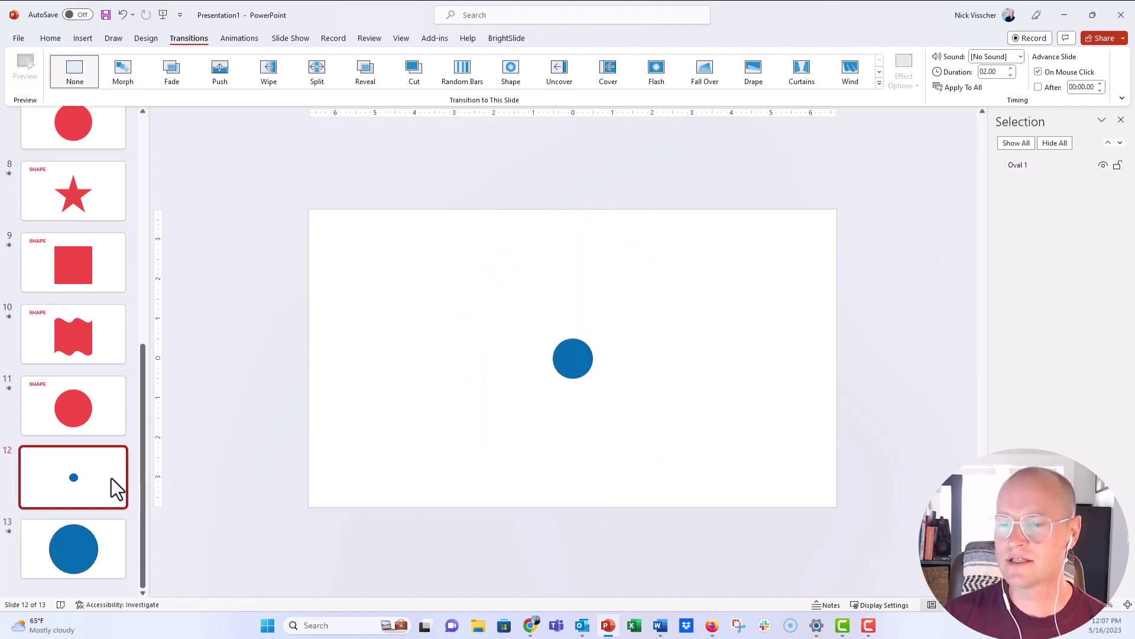
{"action": "left_click", "coordinate": [107, 565]}
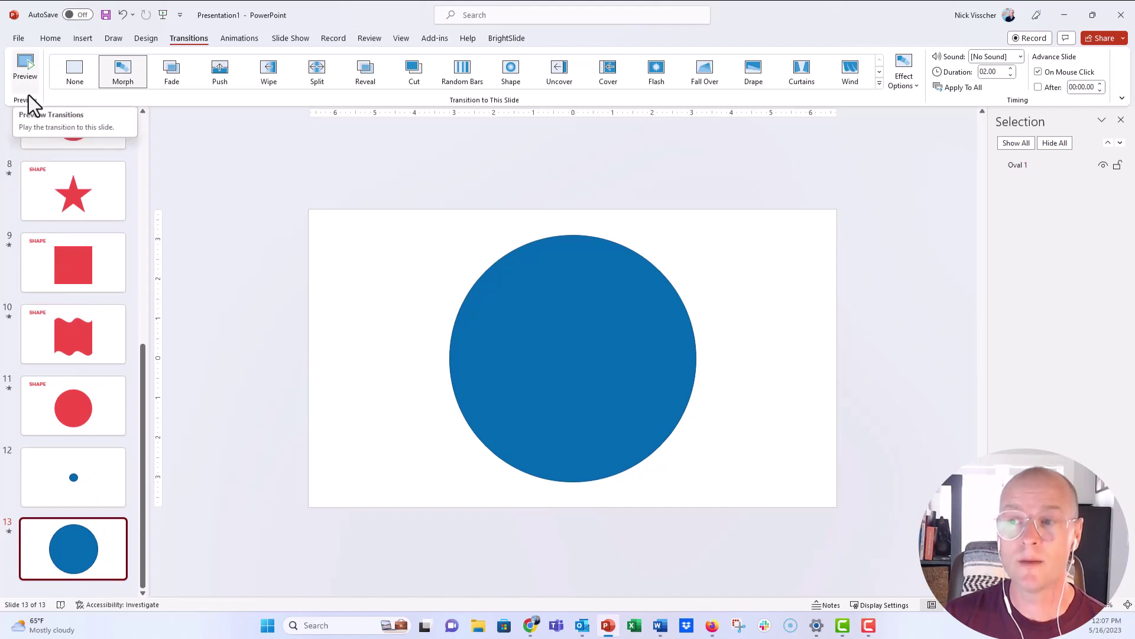
{"action": "left_click", "coordinate": [26, 66]}
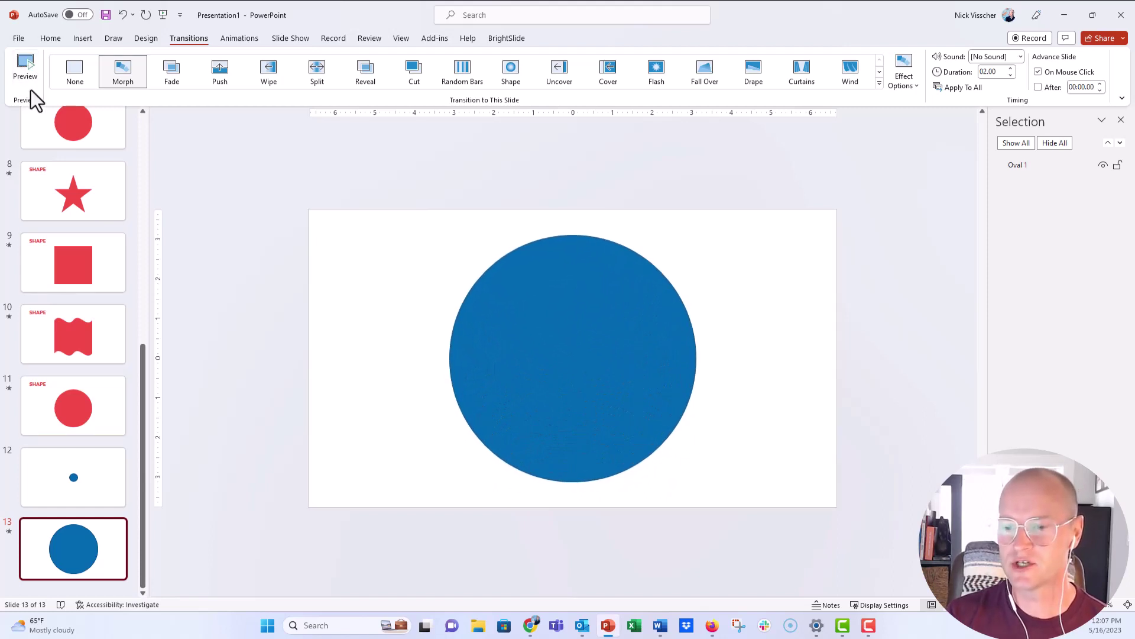
{"action": "left_click", "coordinate": [109, 584]}
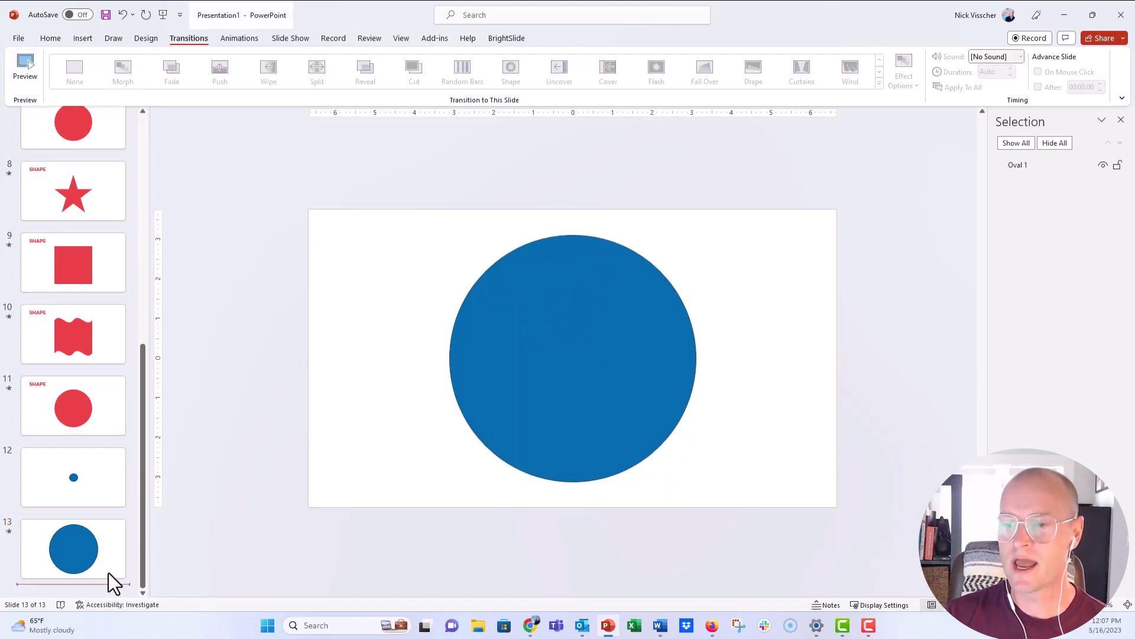
{"action": "left_click", "coordinate": [108, 549]}
Step: Duplicate slide 13 as slide 14 and shrink its circle to a small bottom-left dot
{"action": "key", "text": "ctrl+d"}
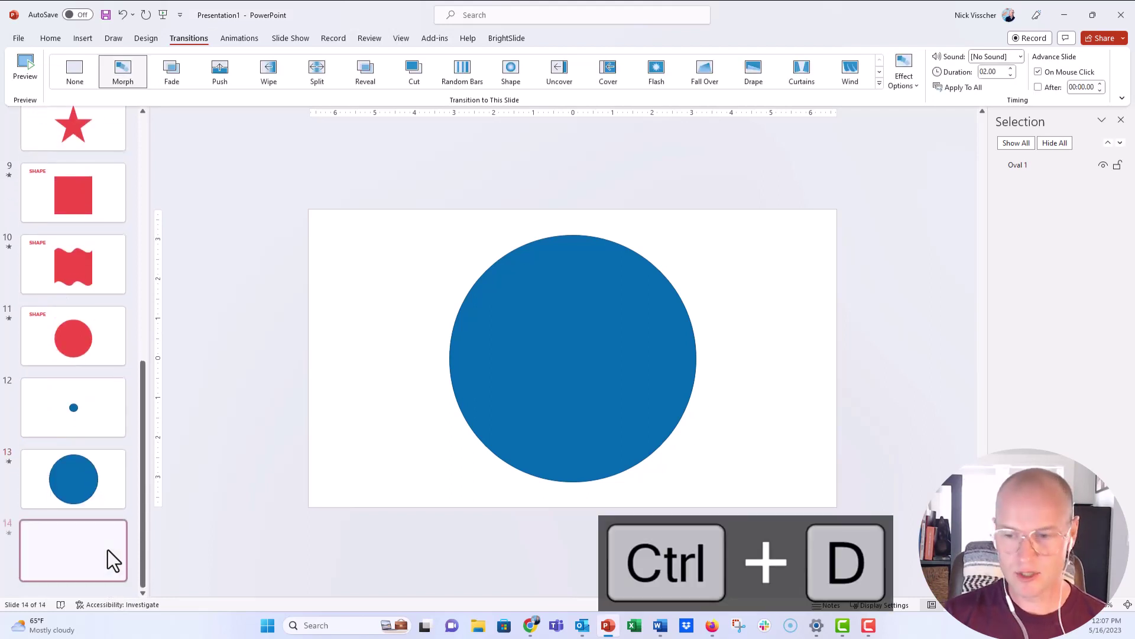
{"action": "left_click", "coordinate": [512, 327]}
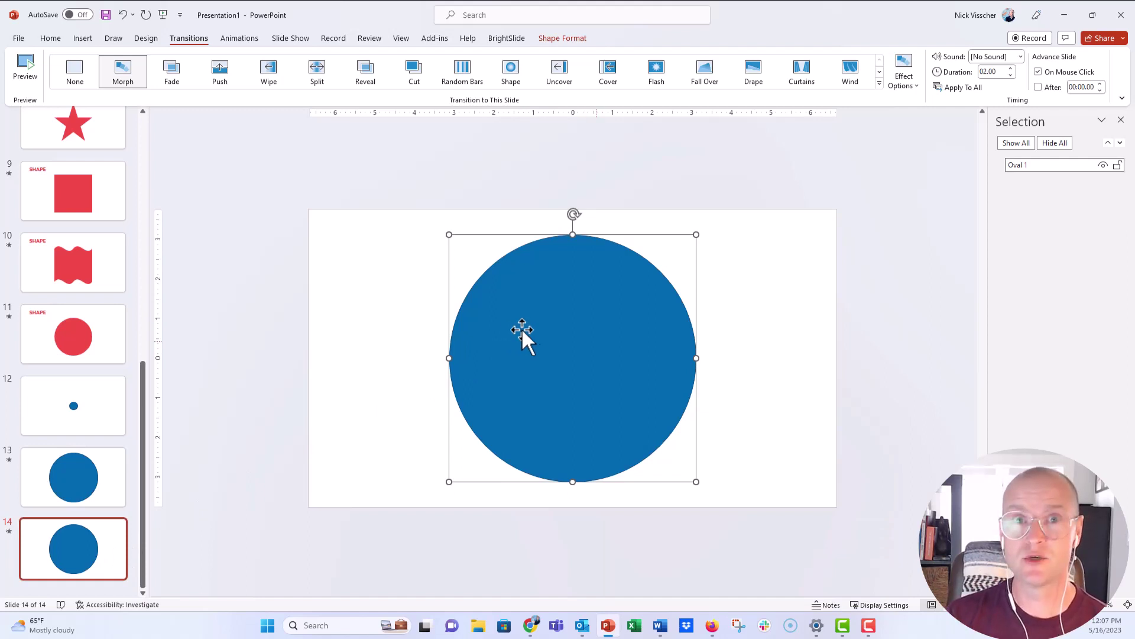
{"action": "left_click_drag", "start_coordinate": [633, 339], "coordinate": [506, 340]}
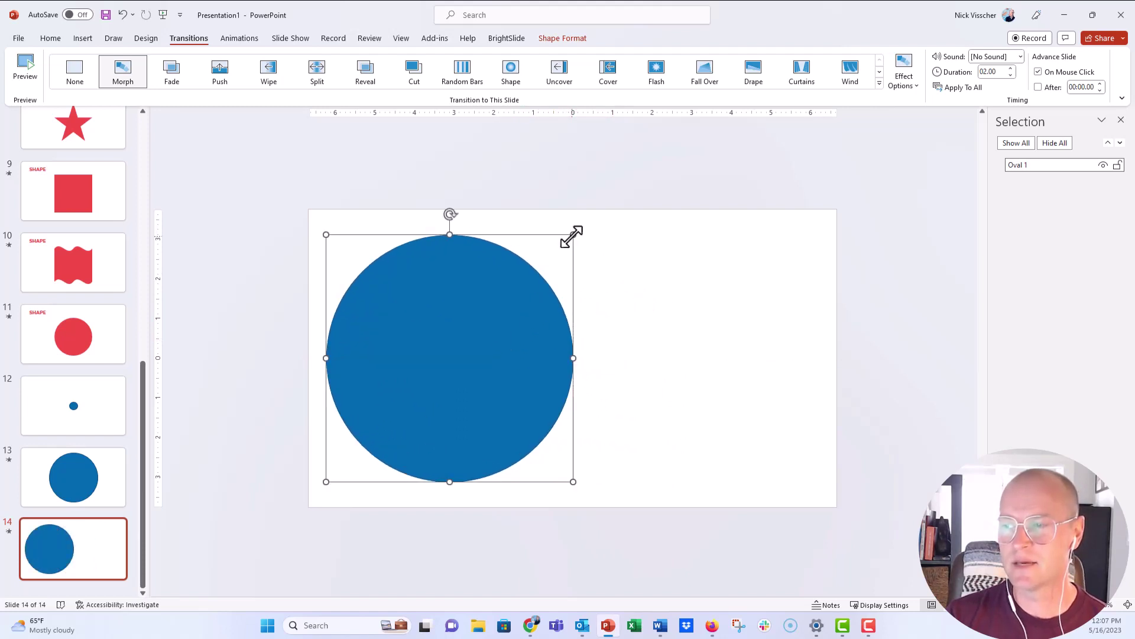
{"action": "left_click_drag", "start_coordinate": [572, 237], "coordinate": [350, 461]}
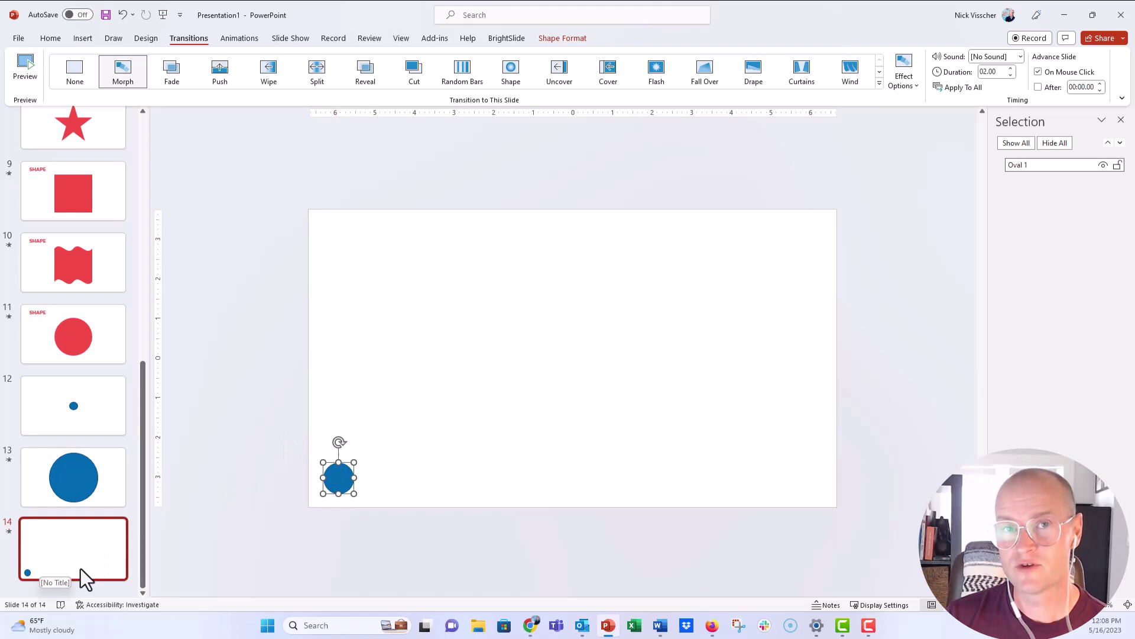
Step: Compare slides 13 and 14, then preview the Morph shrinking the circle into the corner
{"action": "left_click", "coordinate": [106, 494]}
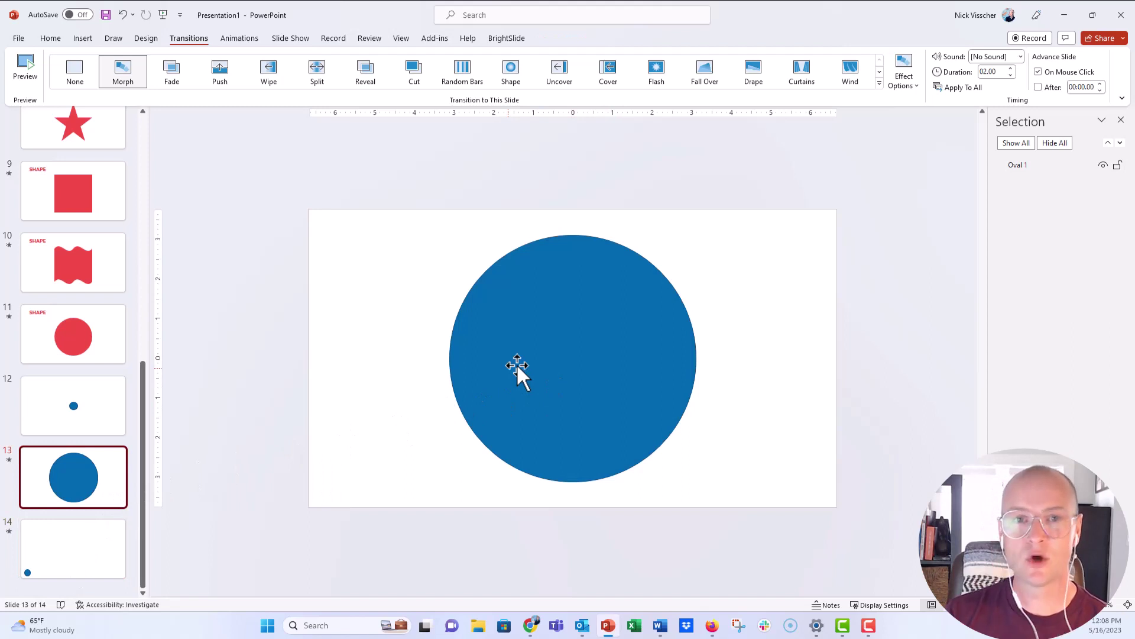
{"action": "left_click", "coordinate": [120, 556]}
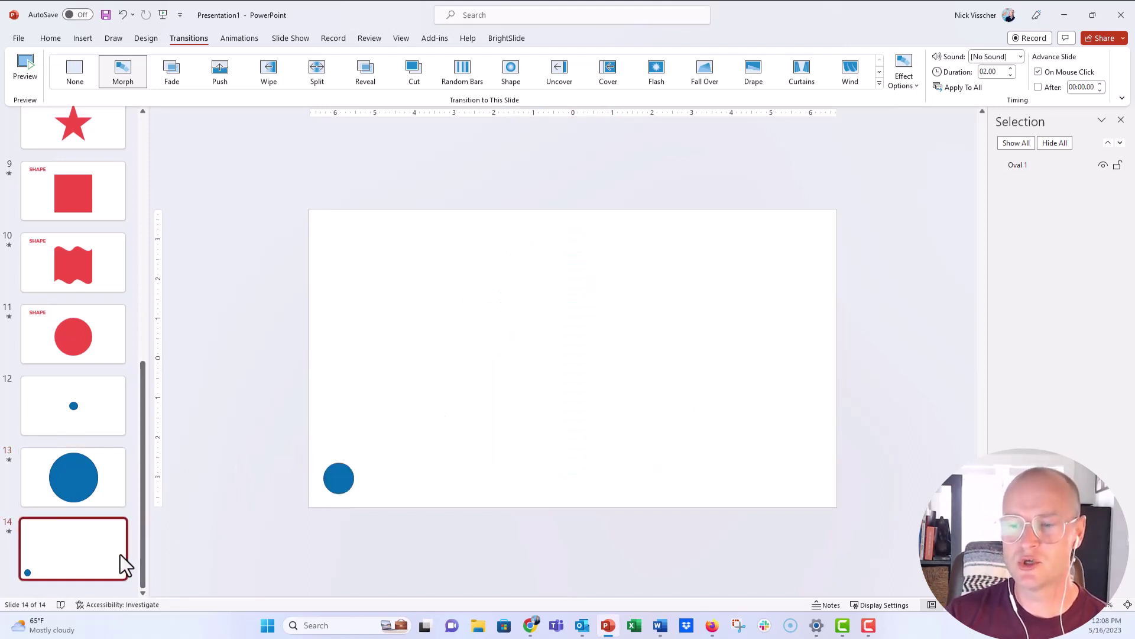
{"action": "left_click", "coordinate": [336, 476]}
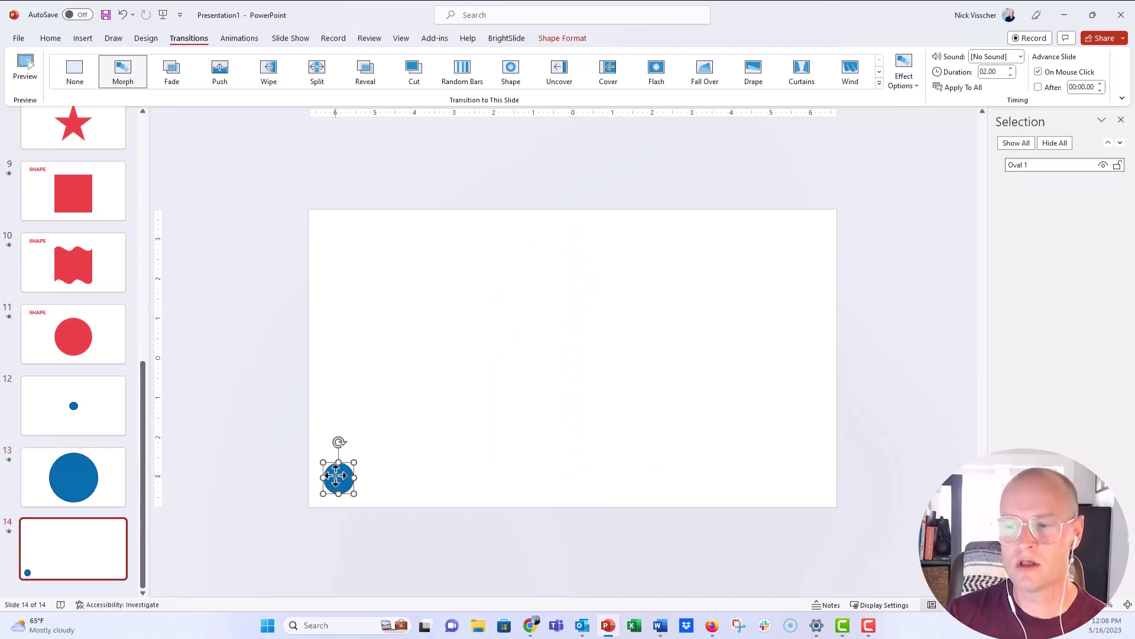
{"action": "left_click", "coordinate": [102, 493]}
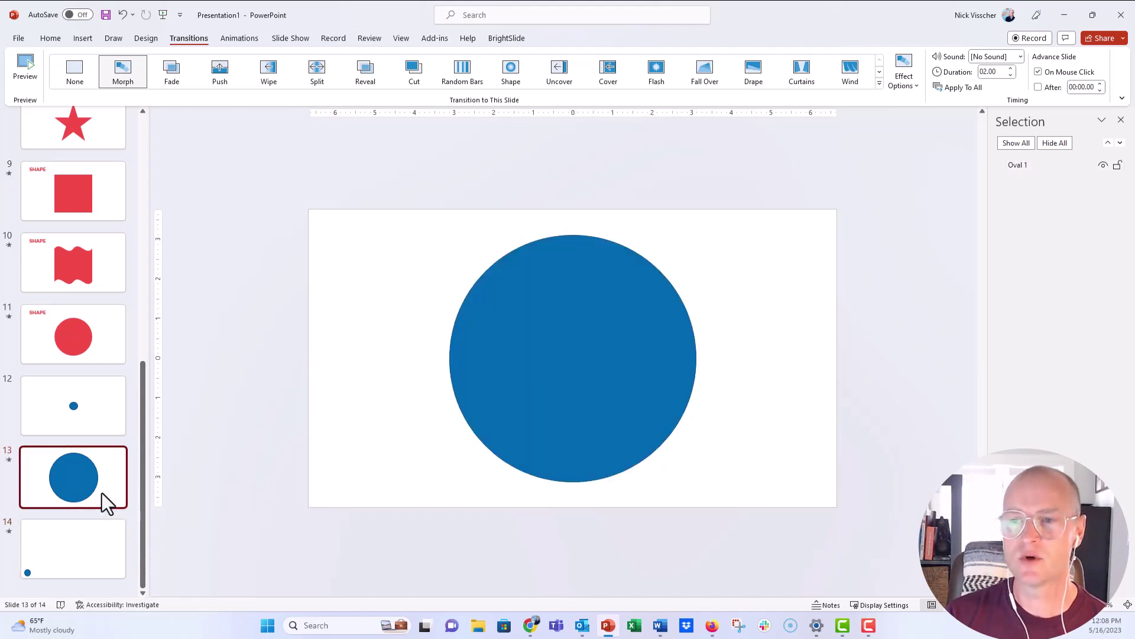
{"action": "left_click", "coordinate": [87, 543]}
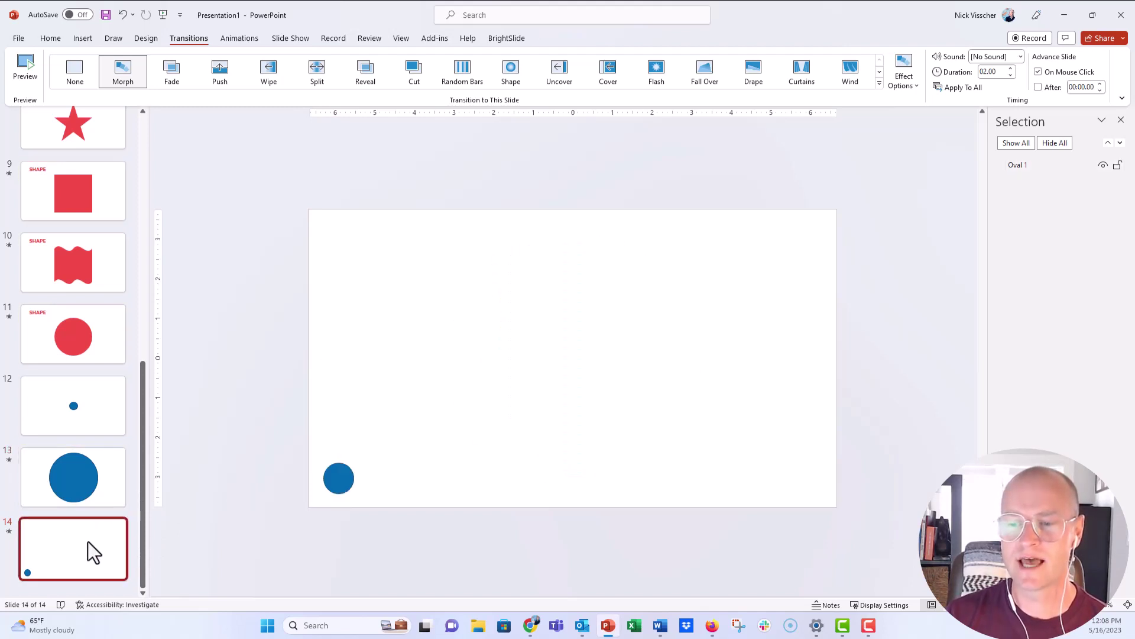
{"action": "left_click", "coordinate": [26, 67]}
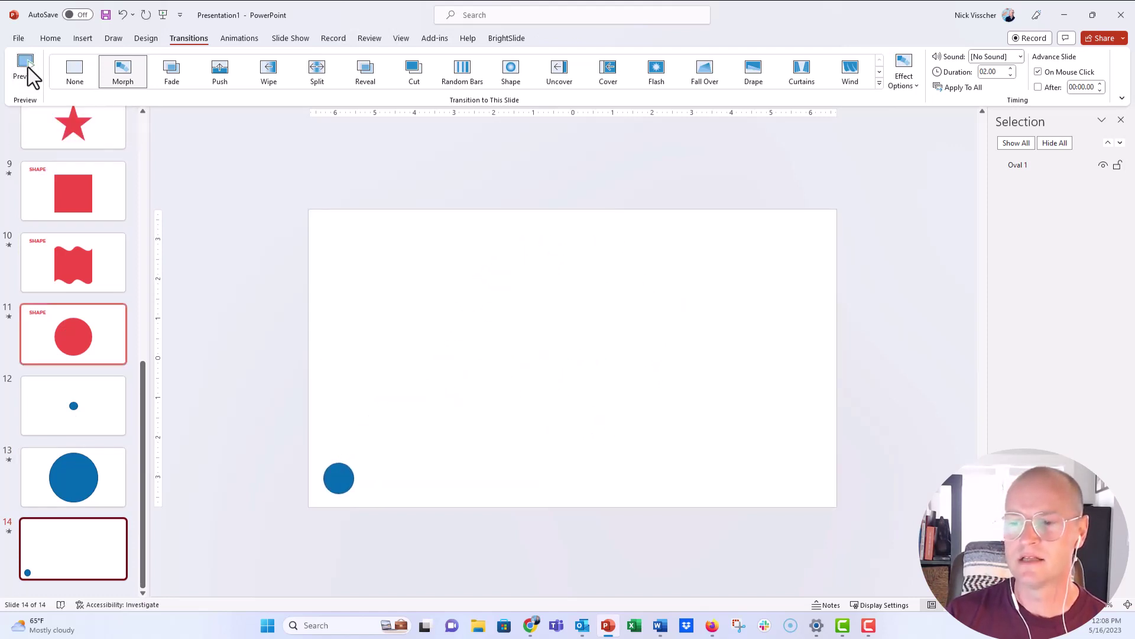
Step: Bring a circle slide back into view from the thumbnail pane
{"action": "left_click", "coordinate": [105, 416]}
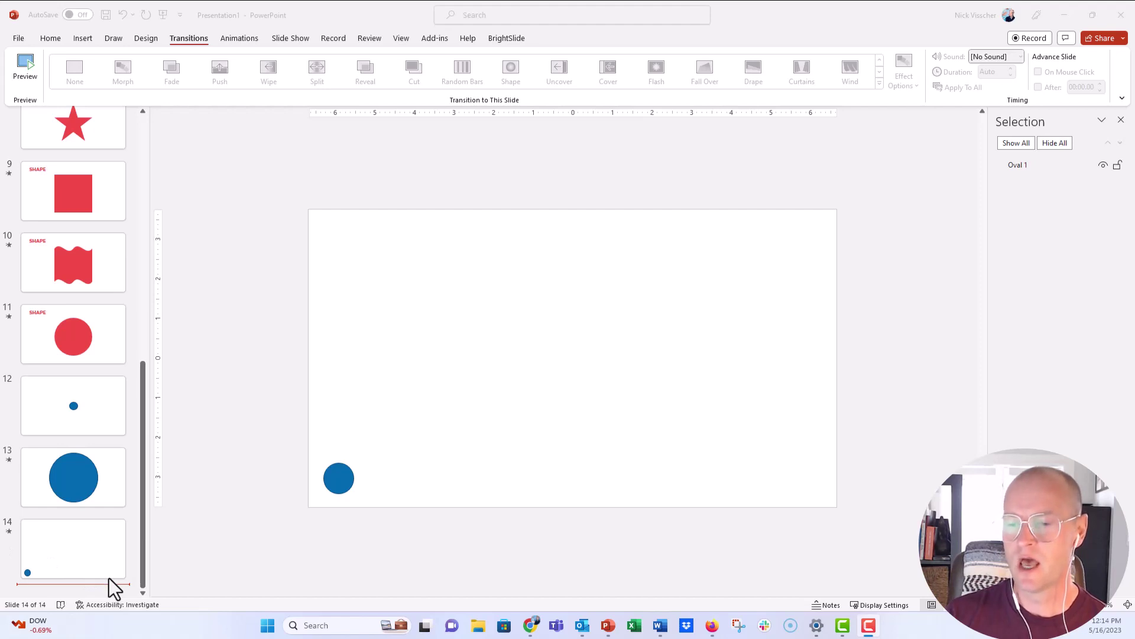
Step: Add a new slide 15 from the Home tab
{"action": "left_click", "coordinate": [63, 39]}
{"action": "left_click", "coordinate": [62, 38]}
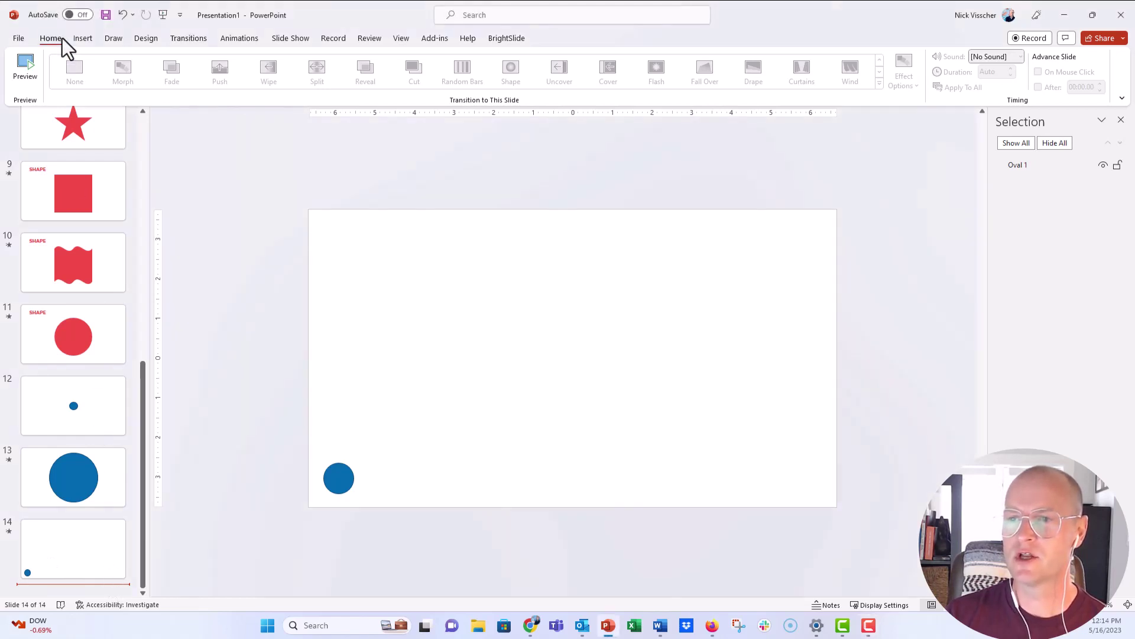
{"action": "left_click", "coordinate": [125, 64]}
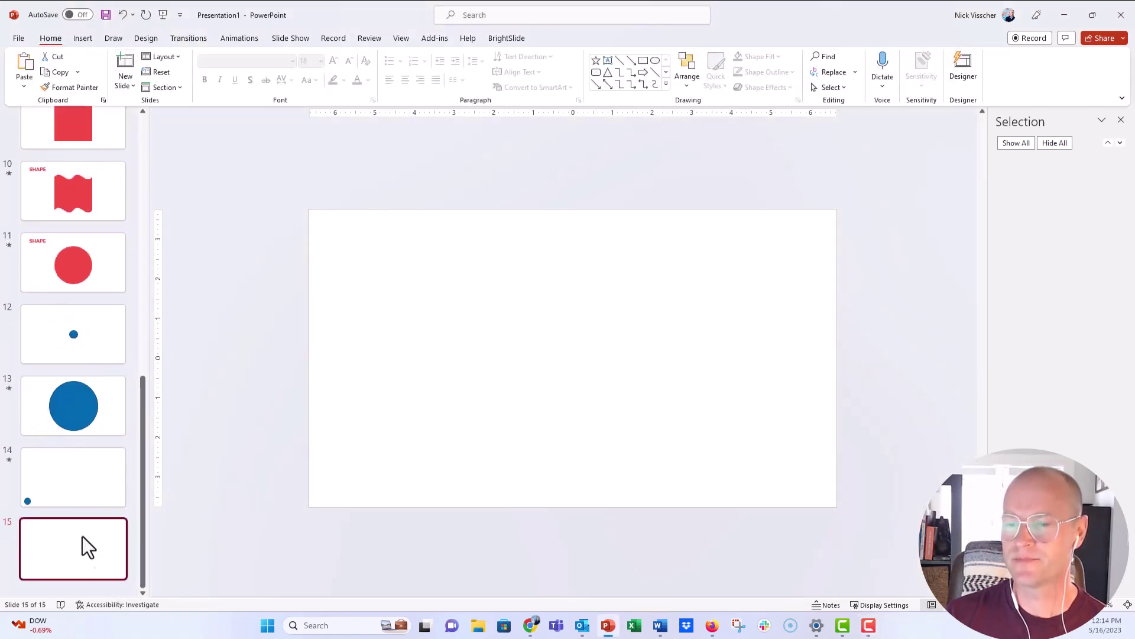
Step: Insert a blue oval circle, enlarge it to 5.73 inches, and centre it on slide 15
{"action": "left_click", "coordinate": [82, 39]}
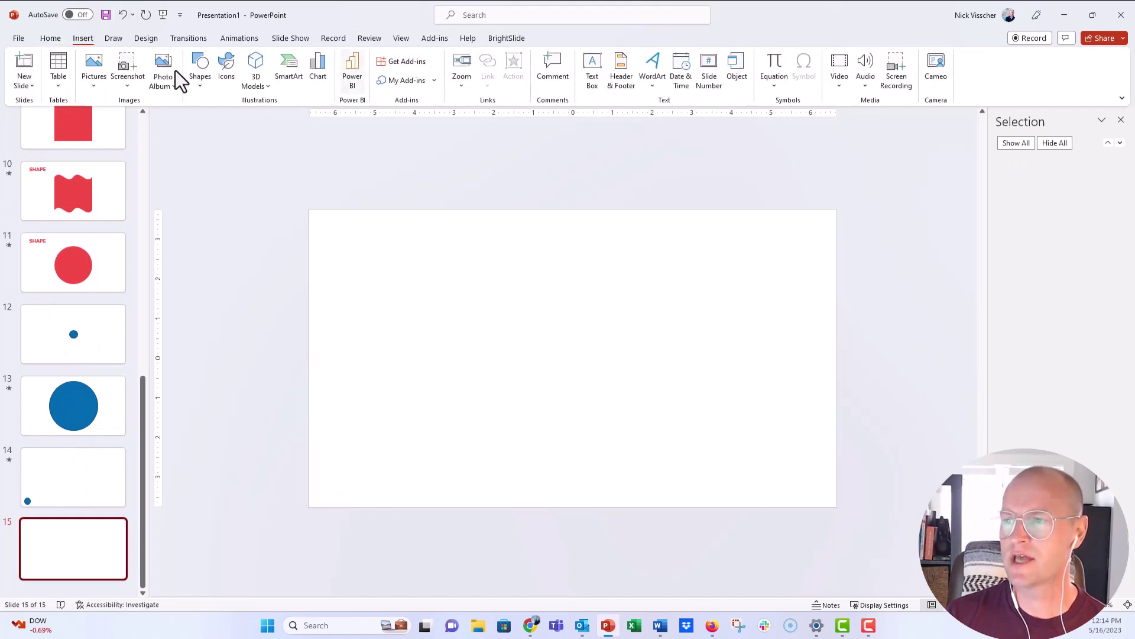
{"action": "left_click", "coordinate": [200, 76]}
{"action": "left_click", "coordinate": [249, 120]}
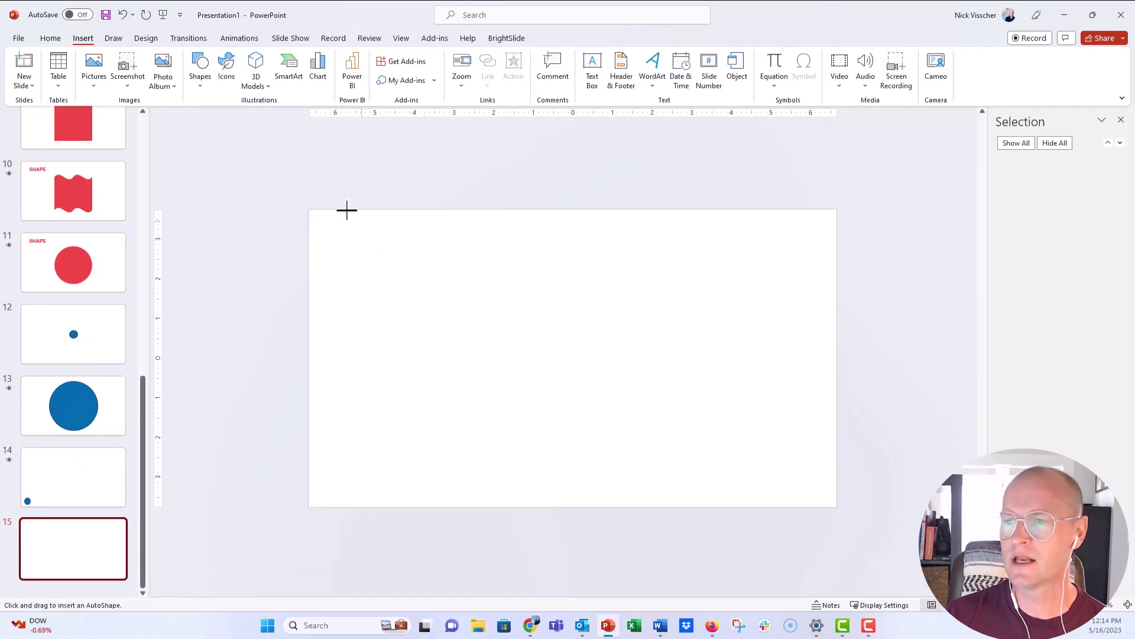
{"action": "left_click", "coordinate": [461, 318]}
{"action": "left_click_drag", "start_coordinate": [502, 359], "coordinate": [685, 490]}
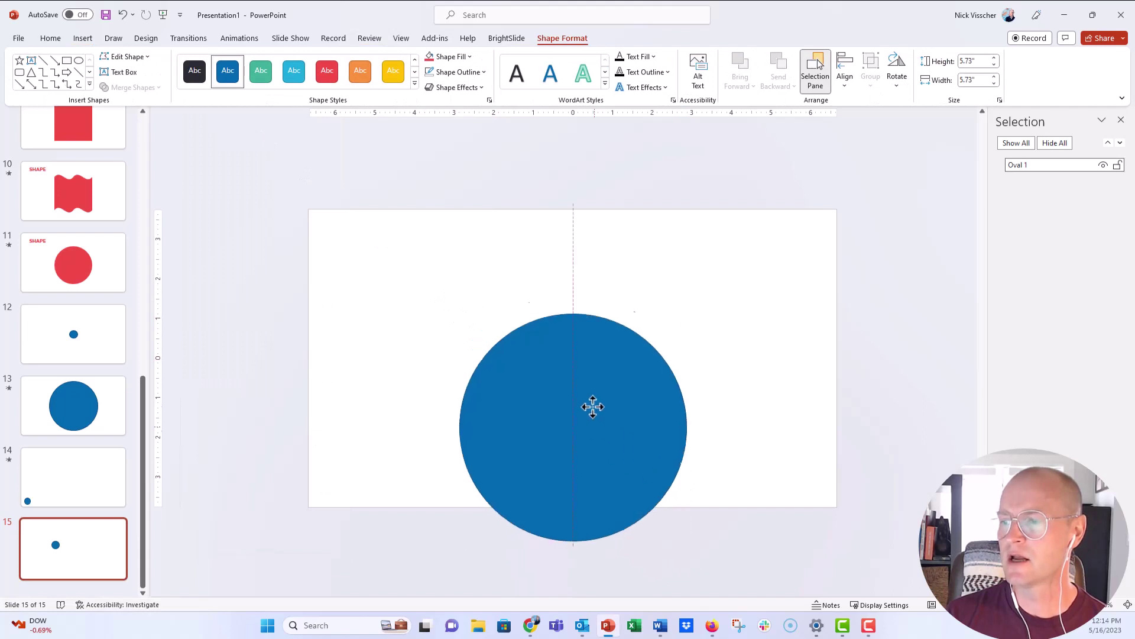
{"action": "left_click_drag", "start_coordinate": [591, 406], "coordinate": [593, 354]}
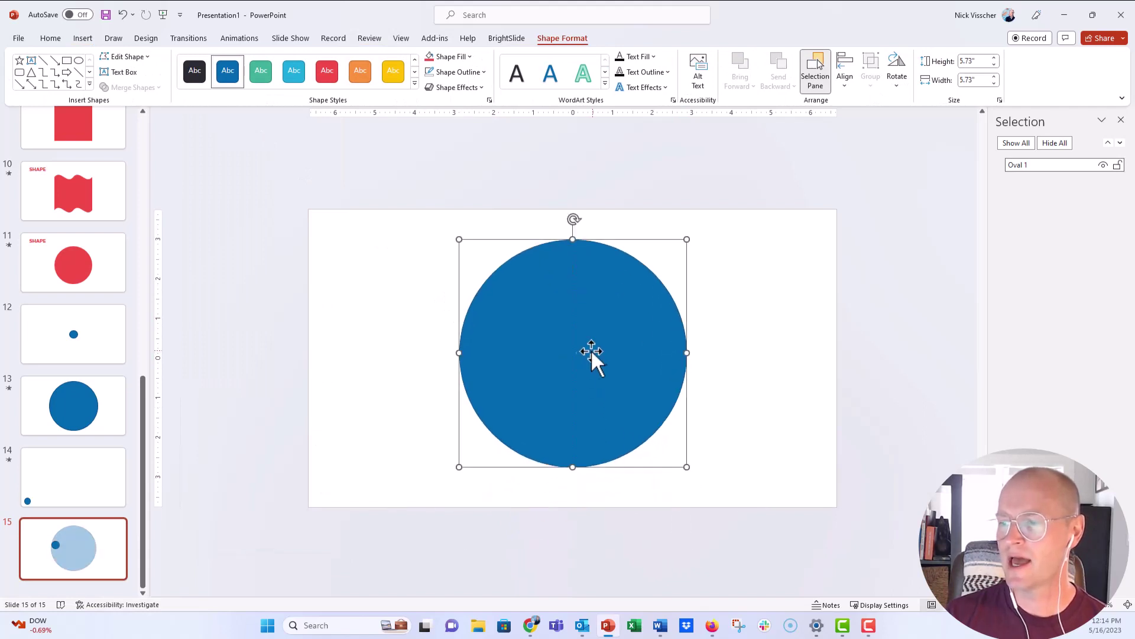
{"action": "left_click", "coordinate": [122, 540]}
{"action": "left_click", "coordinate": [497, 331]}
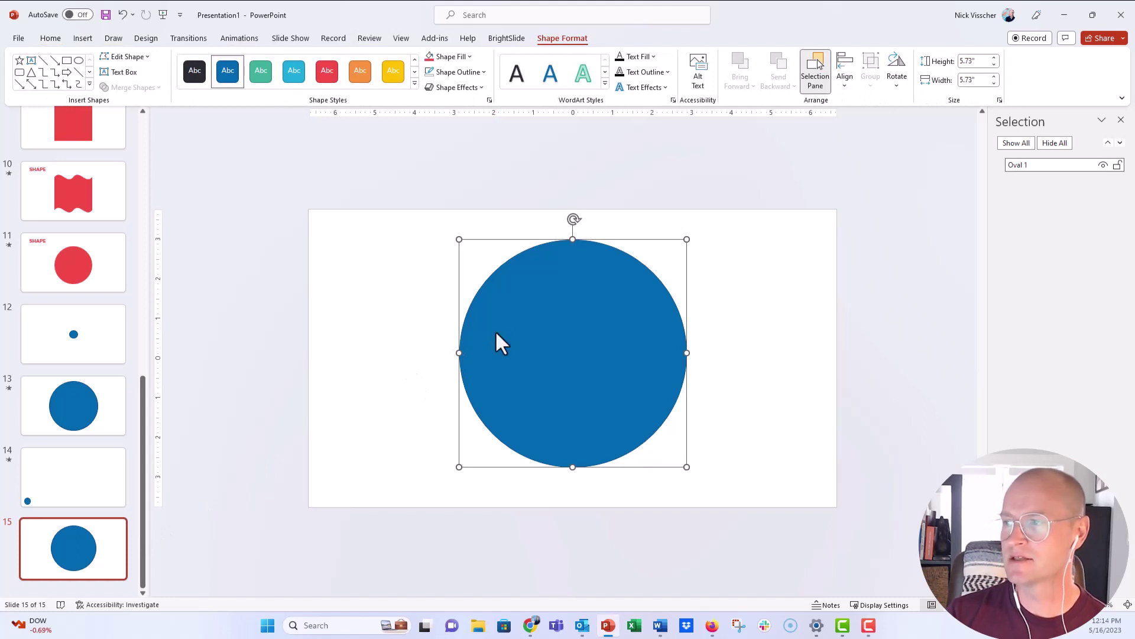
Step: Close and reopen the Selection Pane via Home > Select to list slide 15's Oval 1
{"action": "left_click", "coordinate": [1120, 120]}
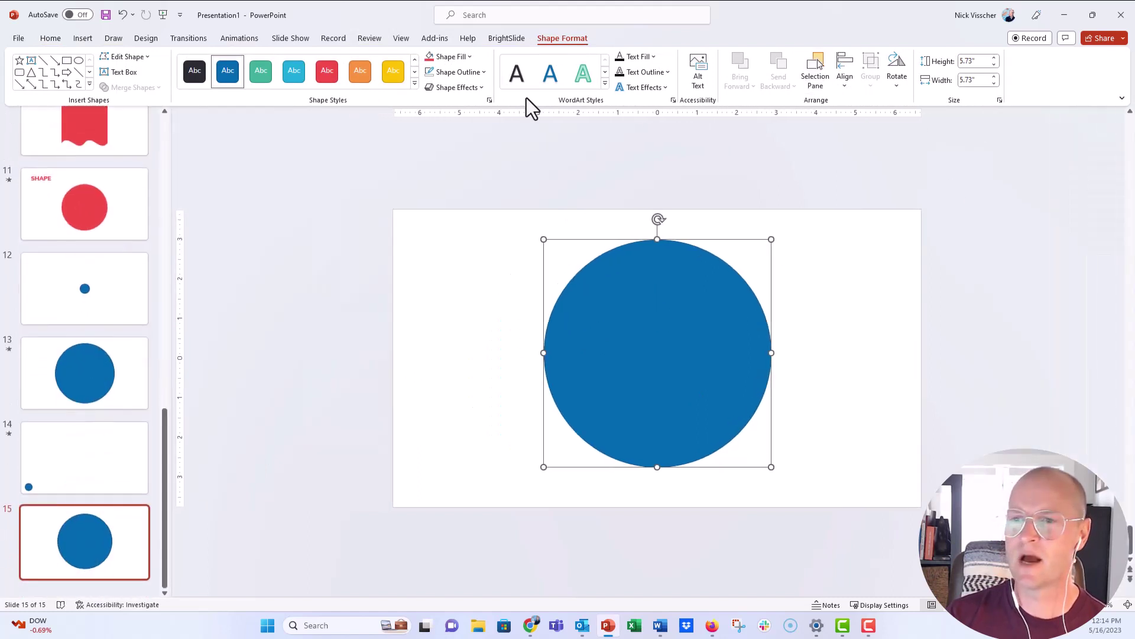
{"action": "left_click", "coordinate": [52, 39]}
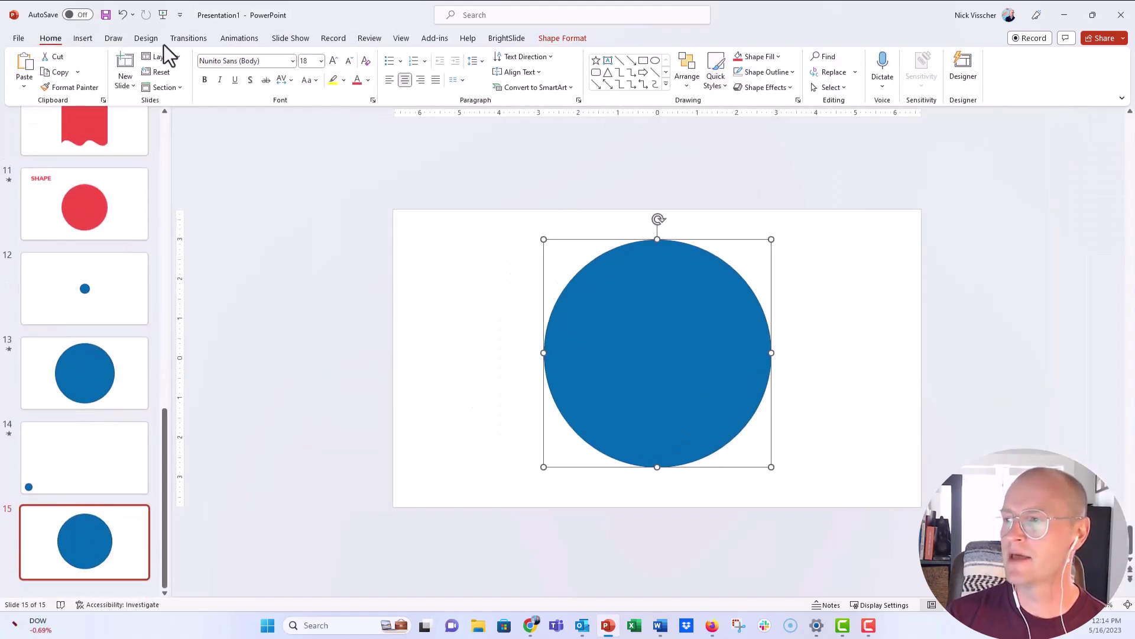
{"action": "left_click", "coordinate": [845, 91]}
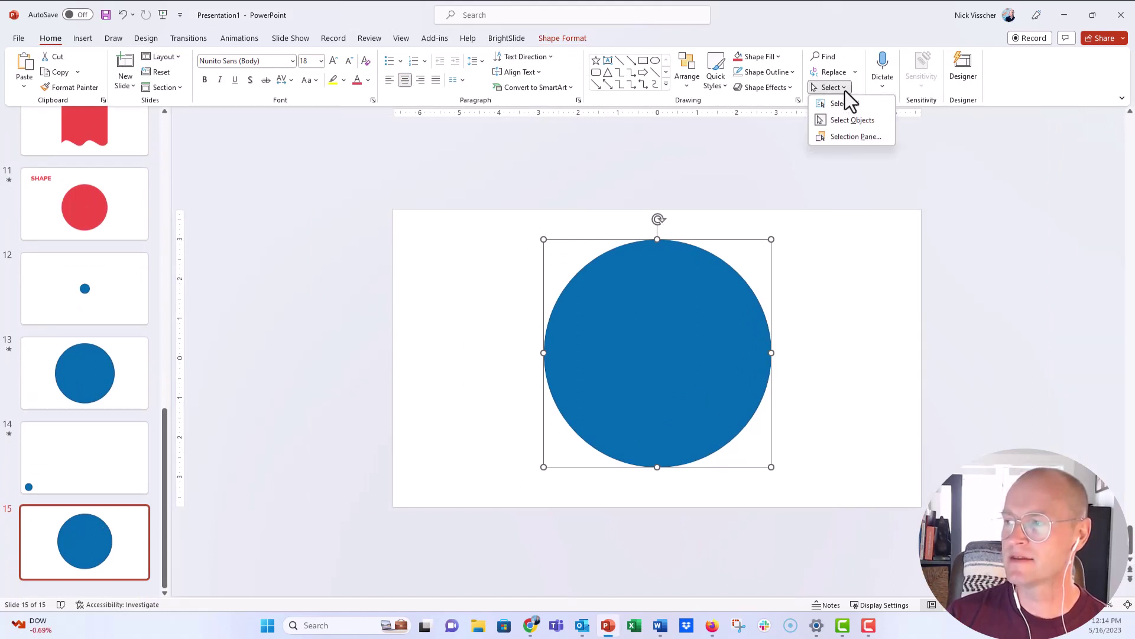
{"action": "left_click", "coordinate": [874, 141]}
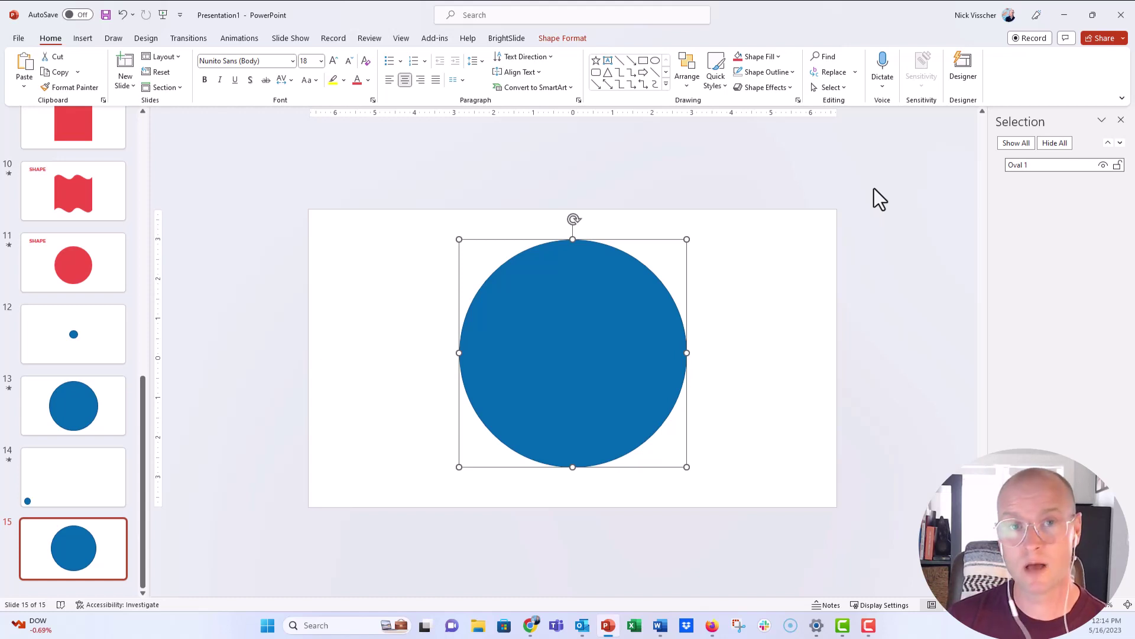
Step: Rename the Oval 1 object to '!!MORPHSHAPE' in the Selection pane
{"action": "double_click", "coordinate": [1013, 166]}
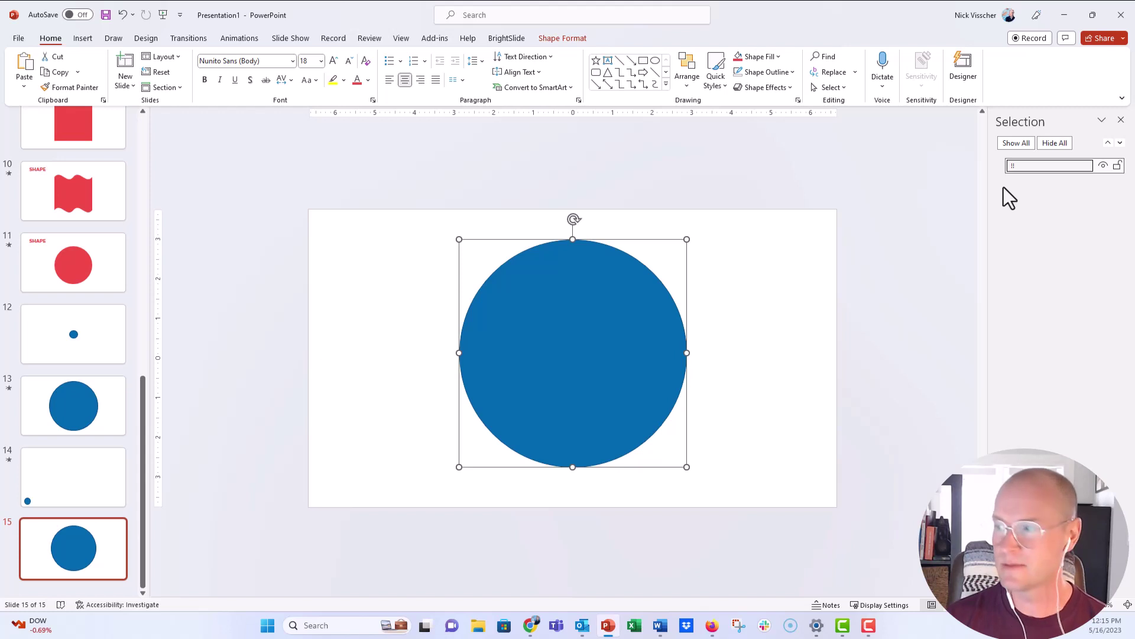
{"action": "type", "text": "PHSHAPE"}
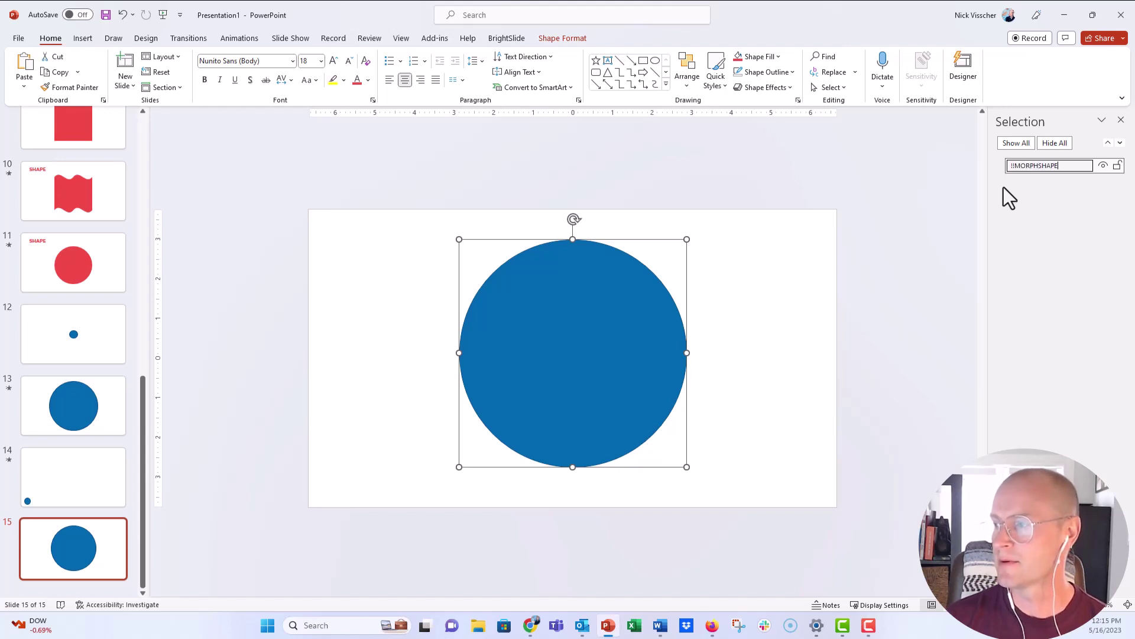
{"action": "key", "text": "Return"}
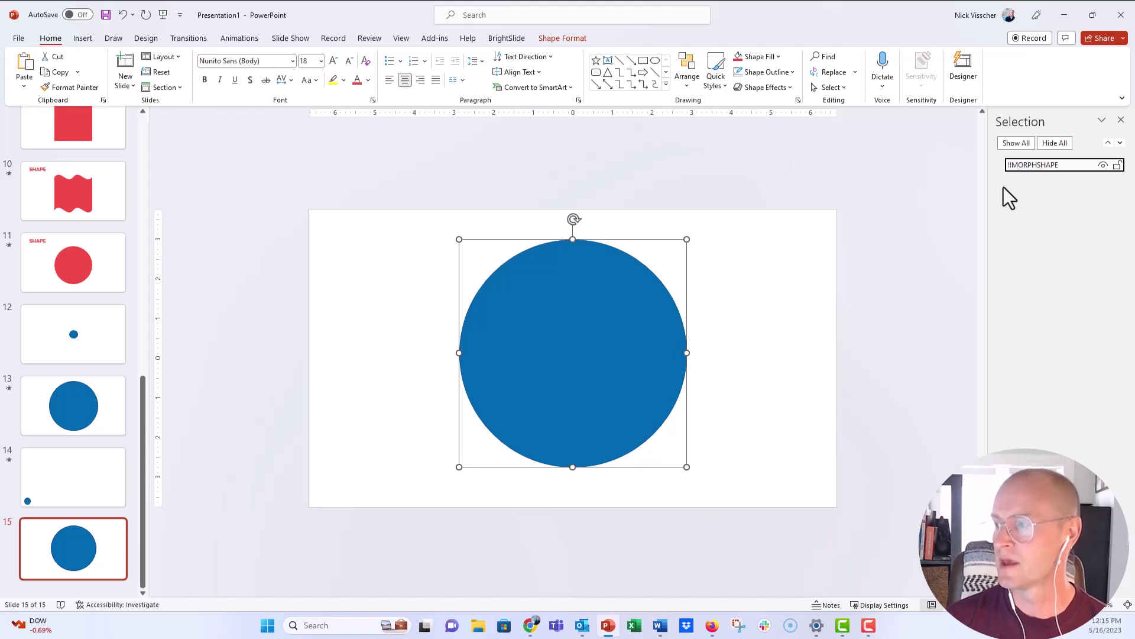
Step: Duplicate slide 15 with Ctrl+D and change the new slide's blue circle into a 5-Point Star
{"action": "left_click", "coordinate": [101, 563]}
{"action": "key", "text": "ctrl+d"}
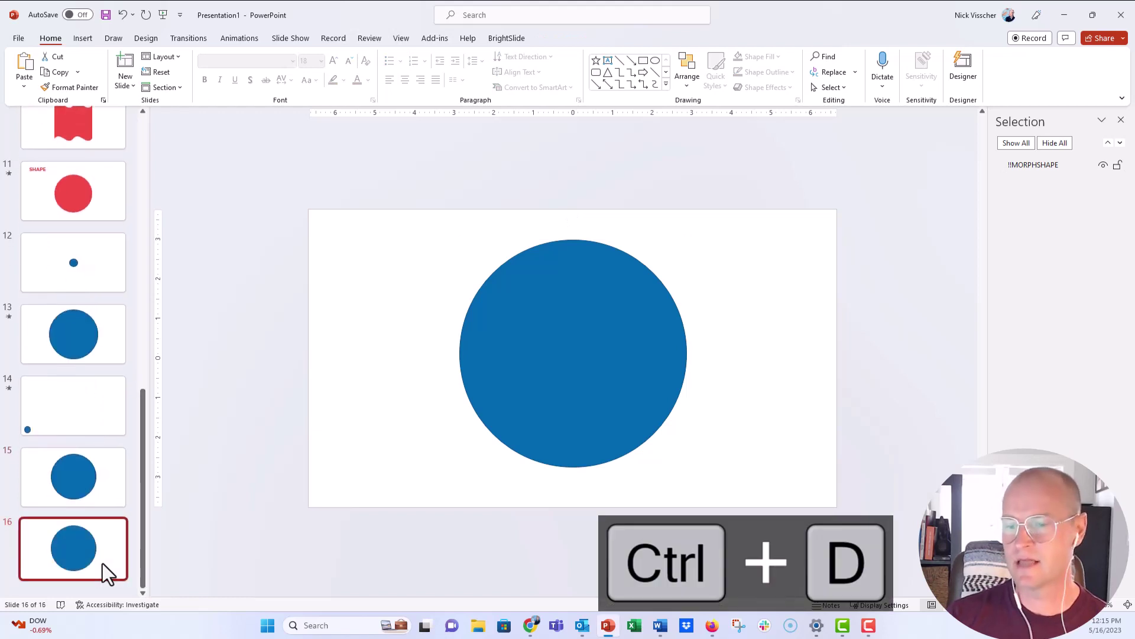
{"action": "left_click", "coordinate": [534, 302]}
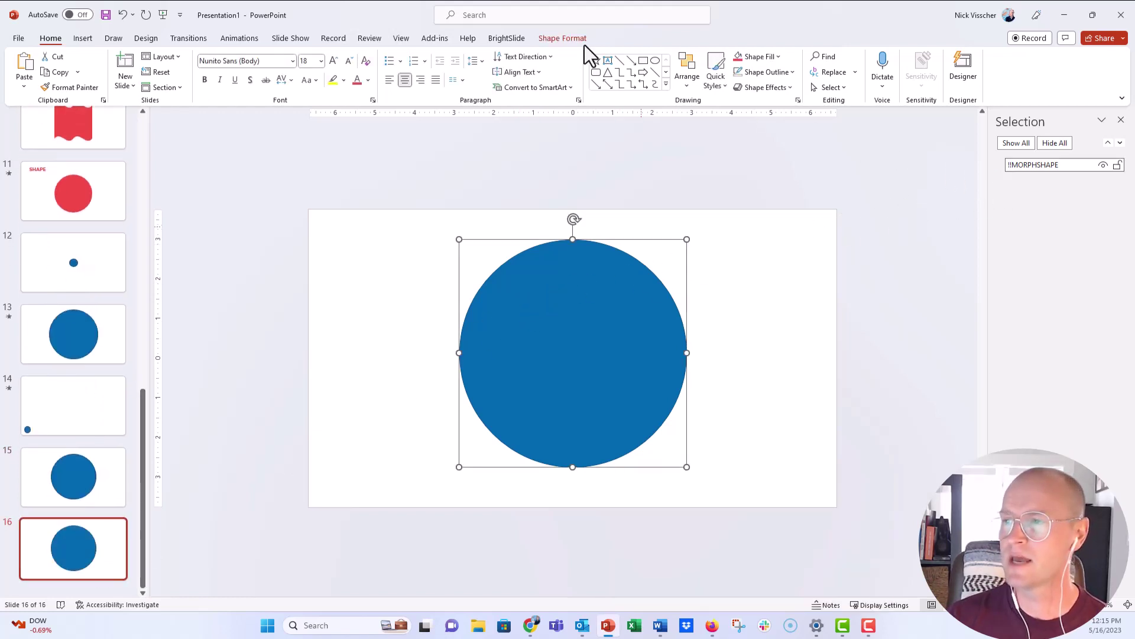
{"action": "left_click", "coordinate": [570, 40]}
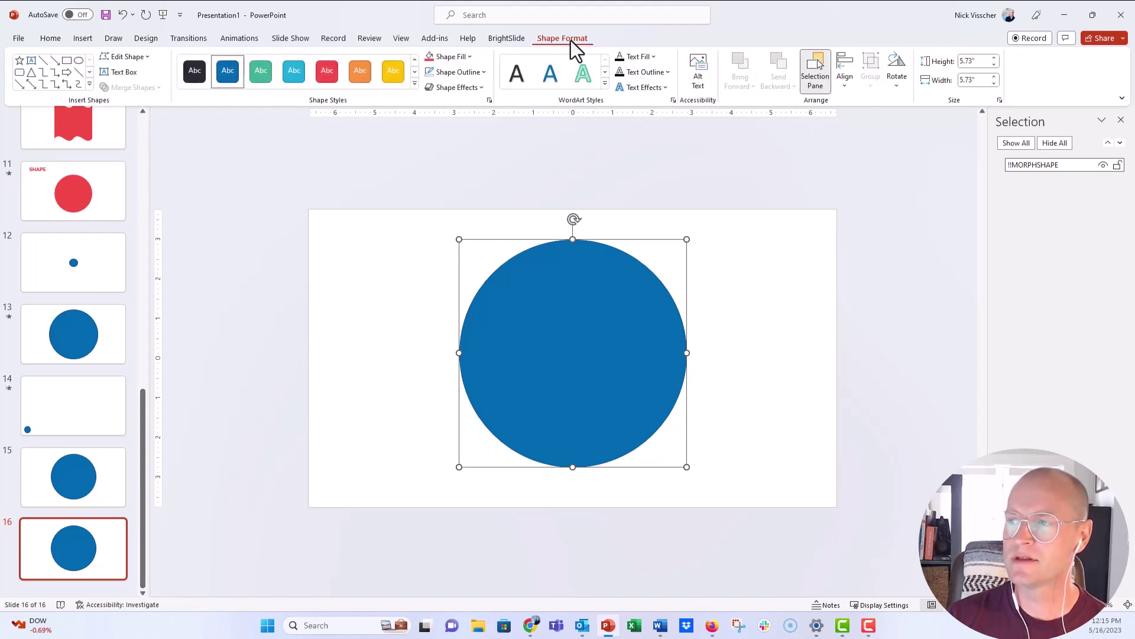
{"action": "left_click", "coordinate": [134, 56]}
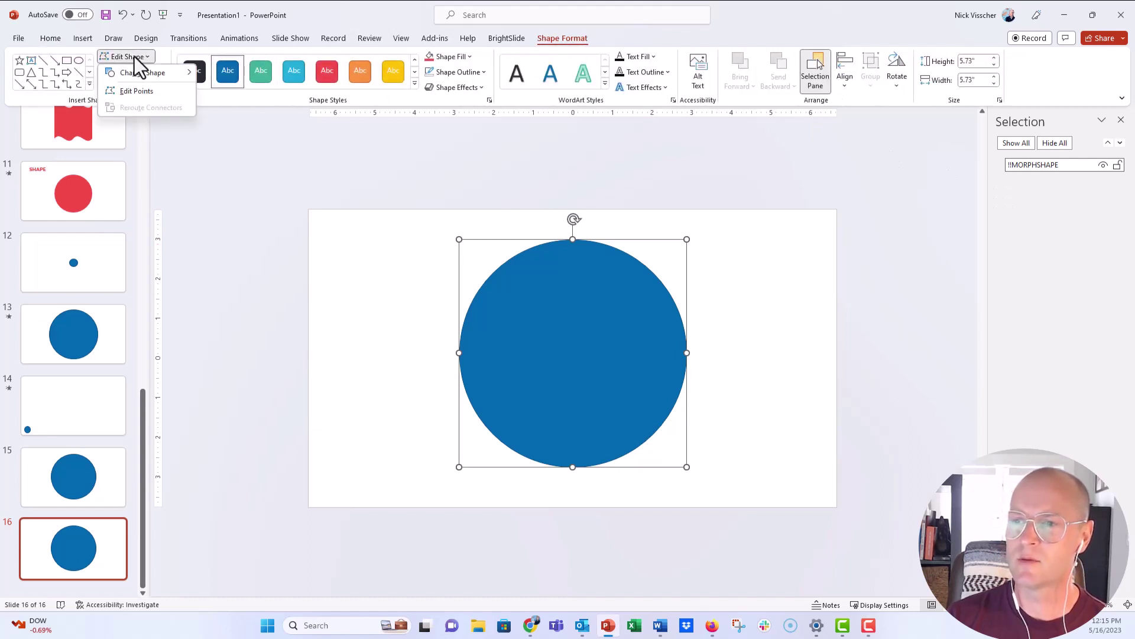
{"action": "mouse_move", "coordinate": [148, 75]}
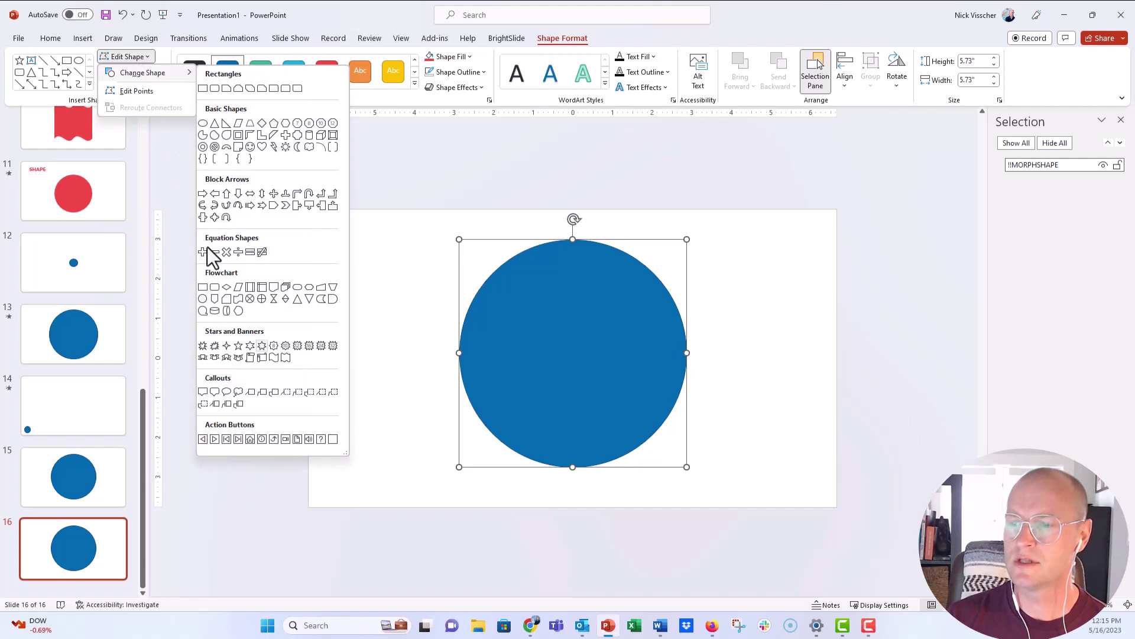
{"action": "left_click", "coordinate": [242, 348]}
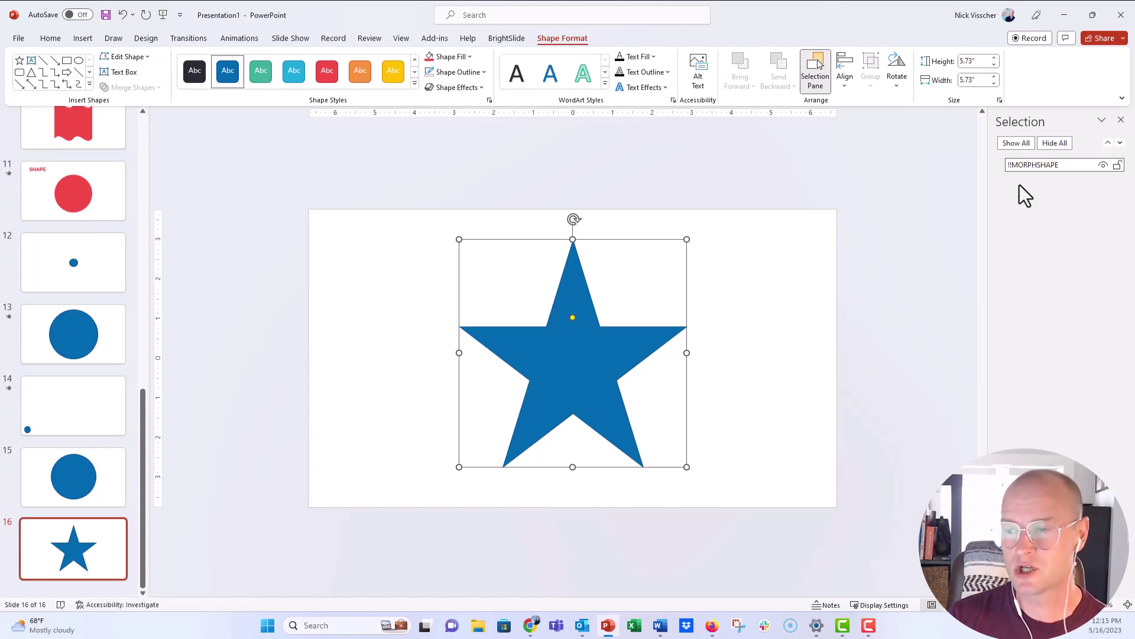
{"action": "left_click", "coordinate": [107, 565]}
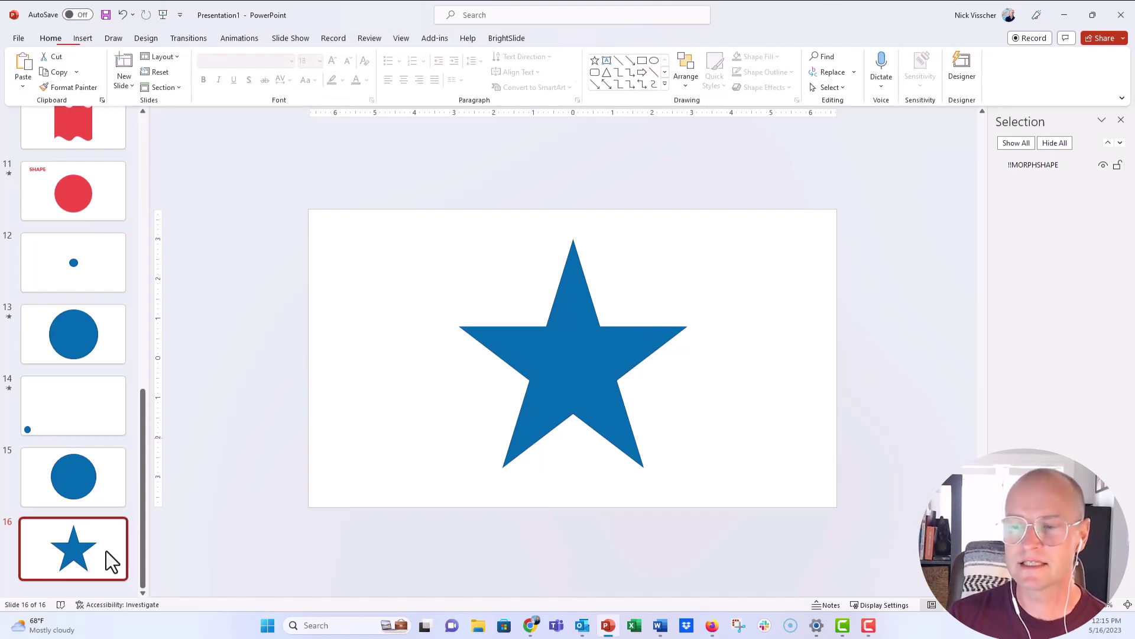
Step: Apply a Morph transition to slide 16 and preview the circle-to-star morph
{"action": "left_click", "coordinate": [187, 42]}
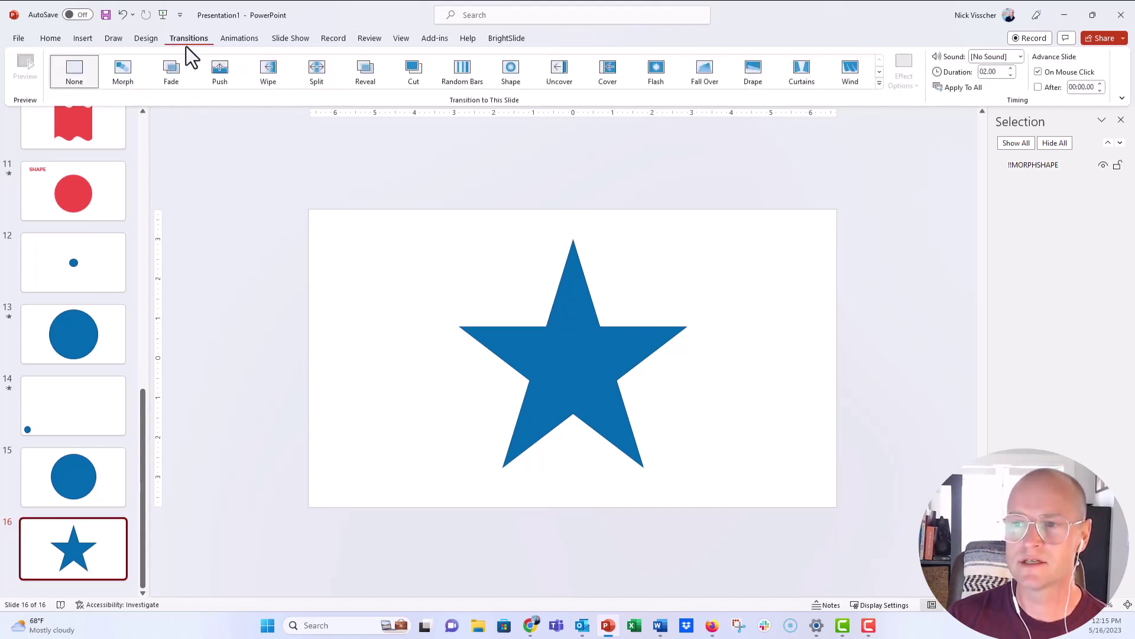
{"action": "left_click", "coordinate": [122, 74]}
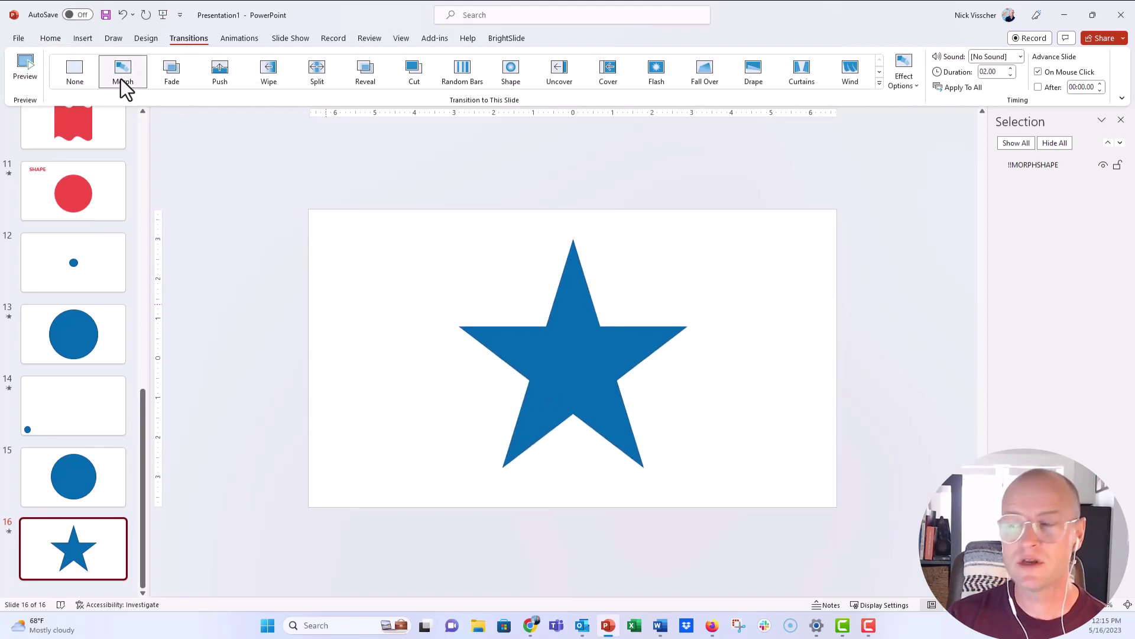
{"action": "left_click", "coordinate": [29, 66]}
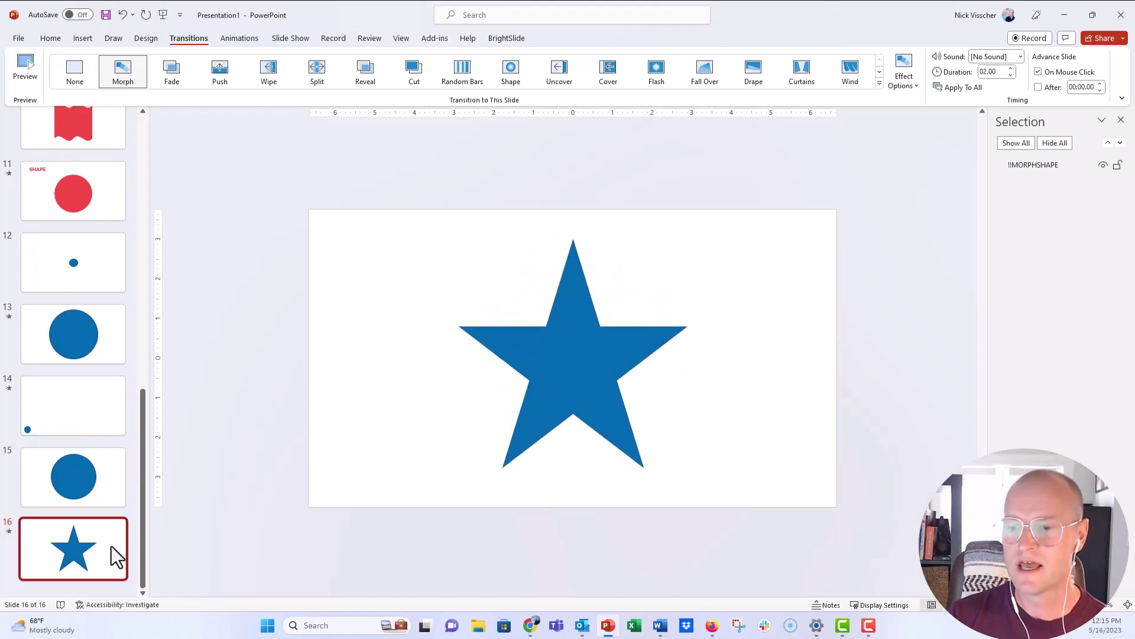
Step: Duplicate slide 16 as slide 17, change the star into an Isosceles Triangle, and preview the morph
{"action": "key", "text": "ctrl+d"}
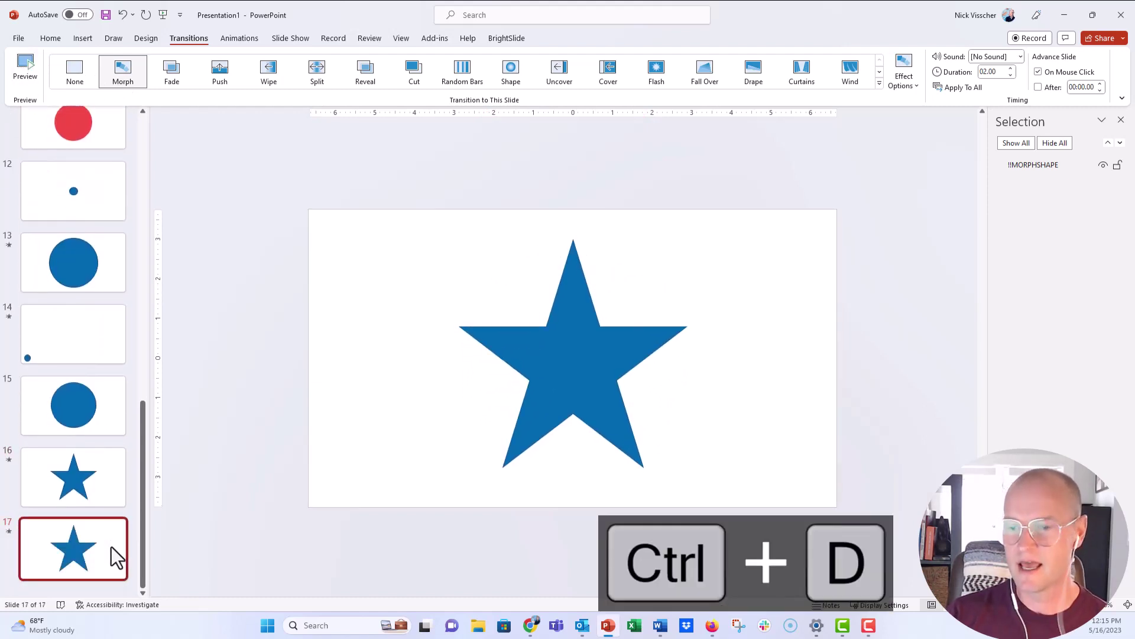
{"action": "left_click", "coordinate": [528, 378]}
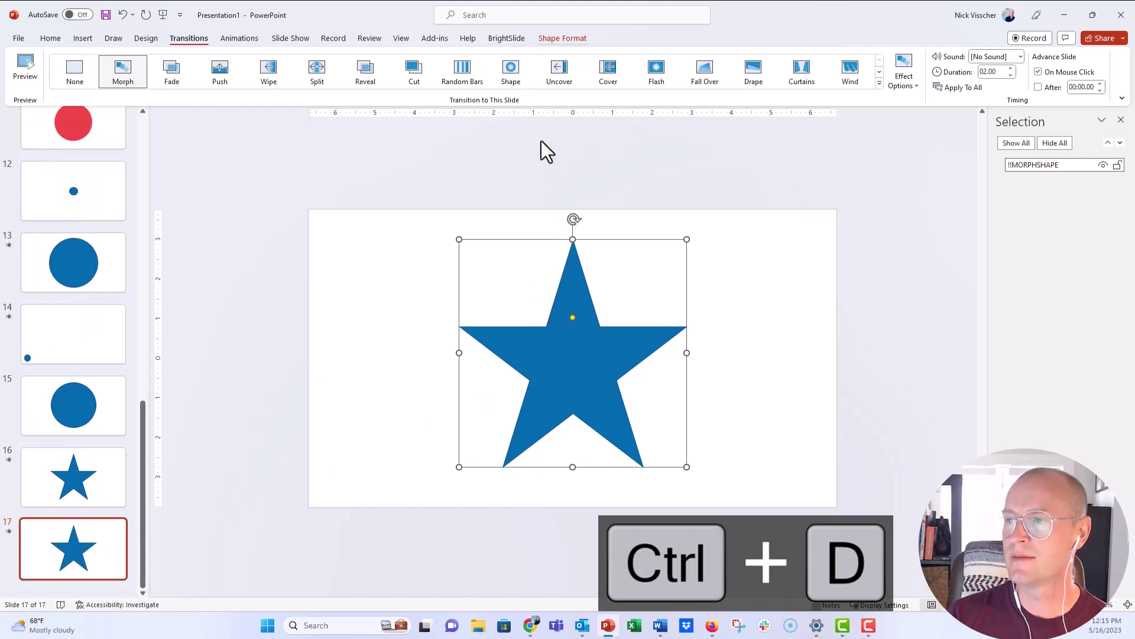
{"action": "left_click", "coordinate": [546, 38]}
{"action": "left_click", "coordinate": [151, 57]}
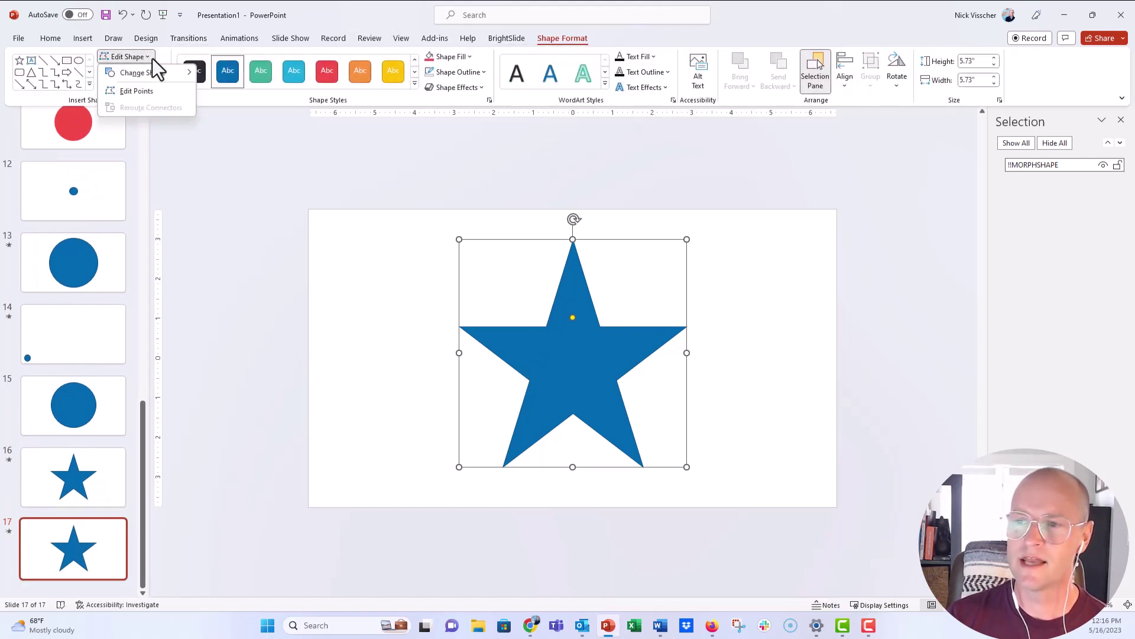
{"action": "mouse_move", "coordinate": [153, 73]}
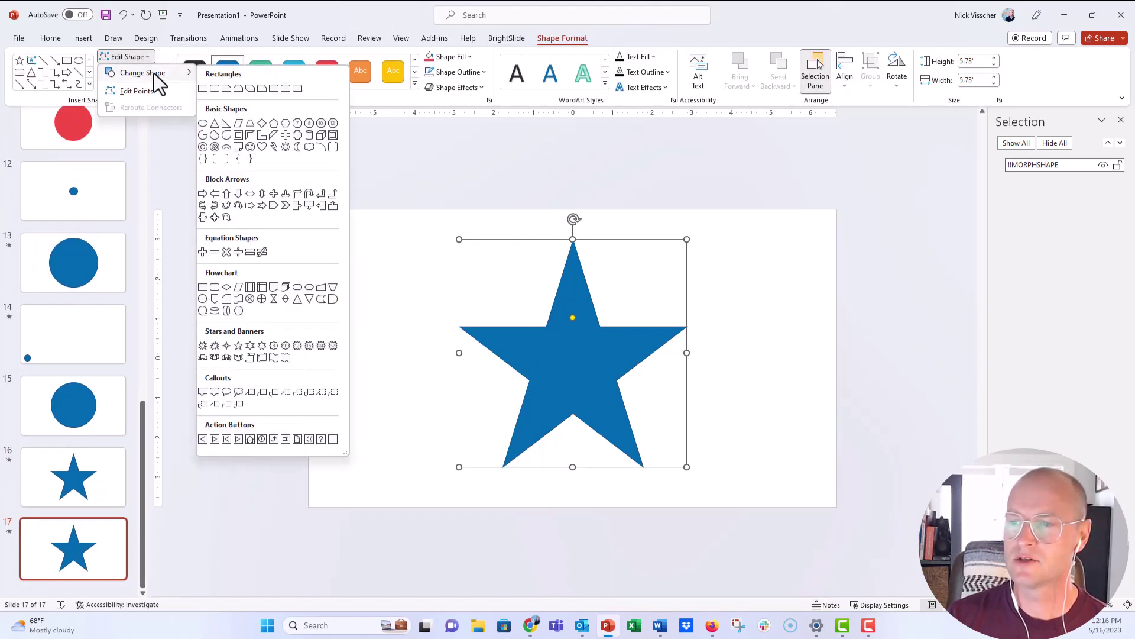
{"action": "left_click", "coordinate": [218, 129]}
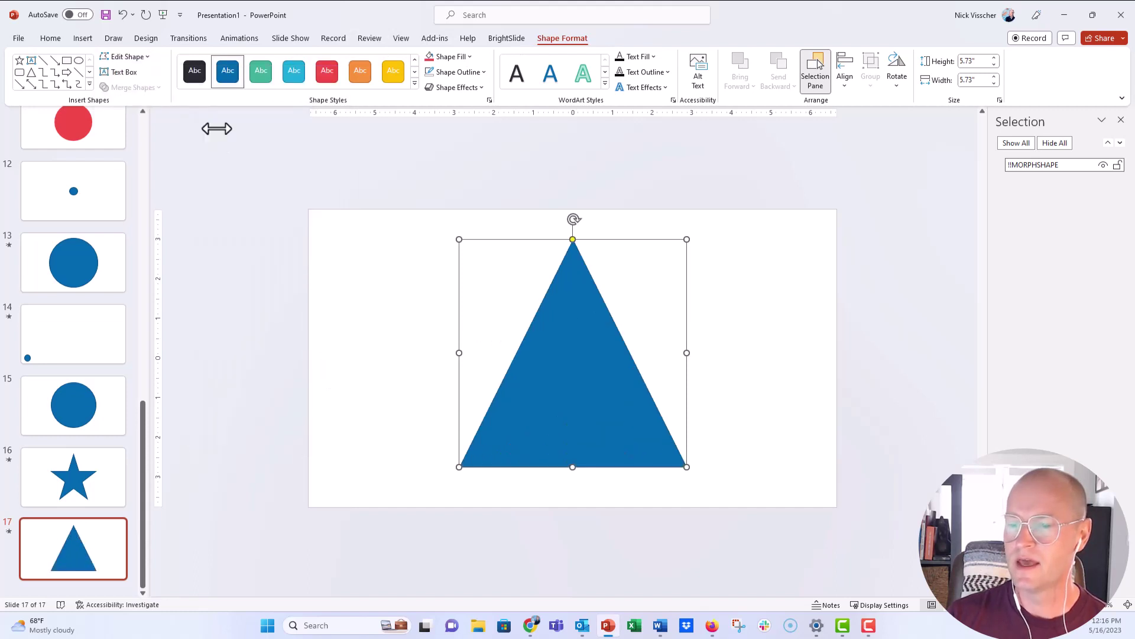
{"action": "left_click", "coordinate": [193, 38]}
{"action": "left_click", "coordinate": [30, 64]}
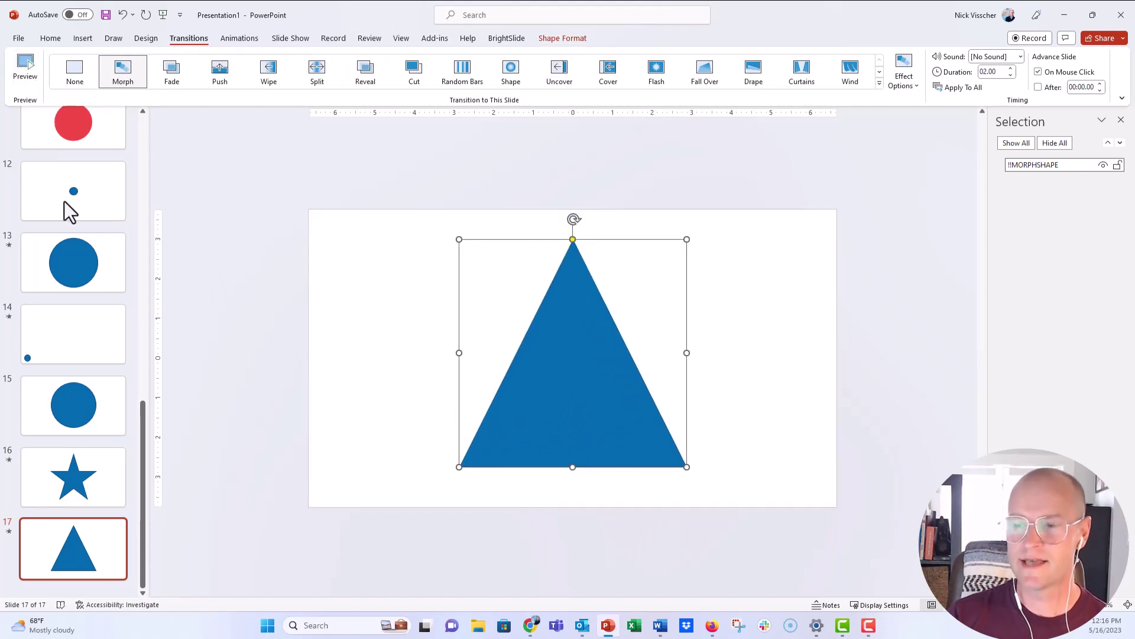
Step: Return to slide 15 showing the large centred blue circle
{"action": "left_click", "coordinate": [116, 413]}
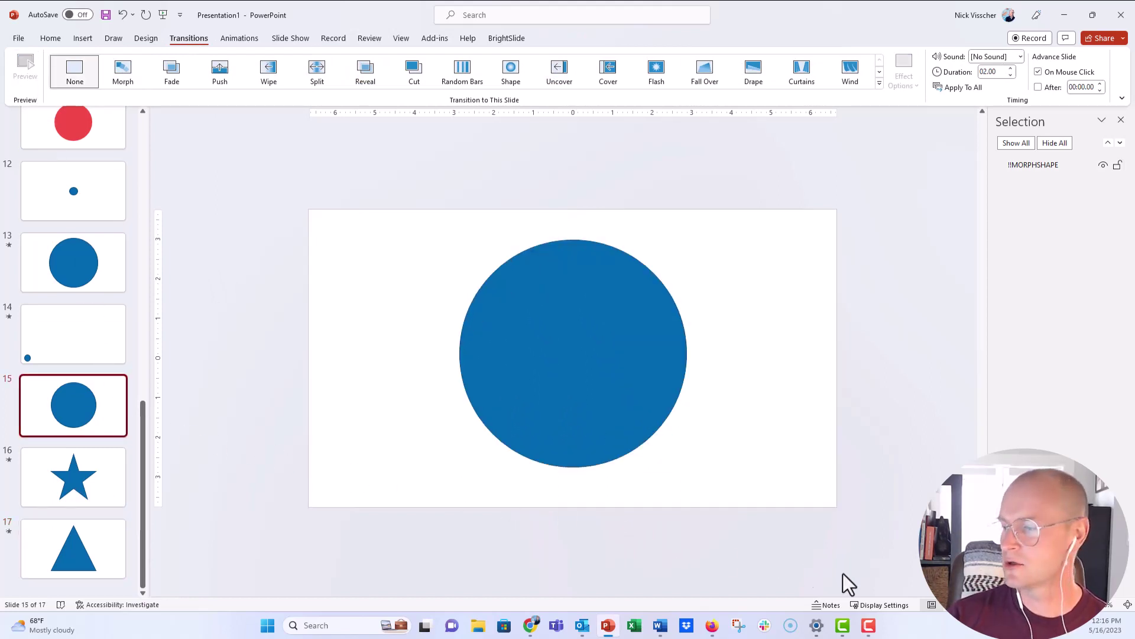